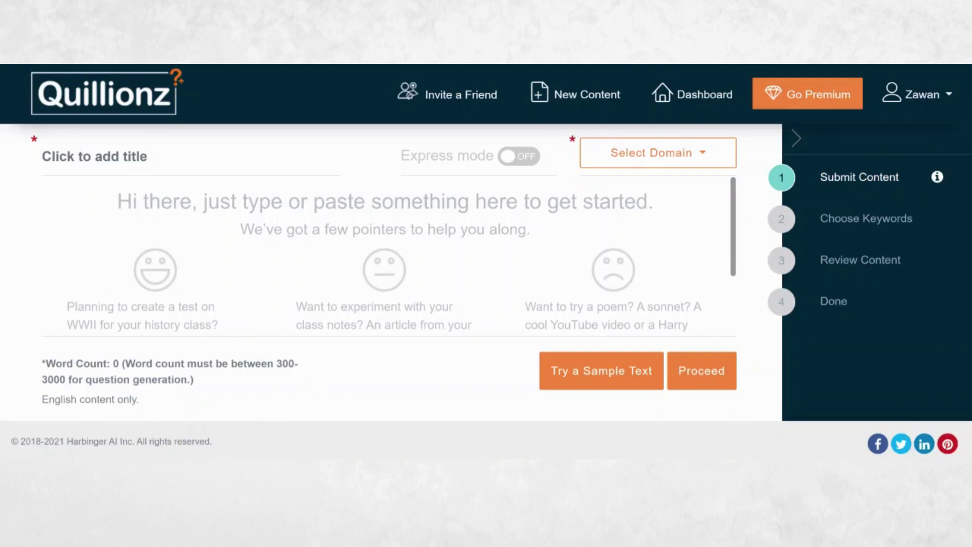
- Title the new content Nutrition and set its domain to Biology
{"action": "left_click", "coordinate": [132, 170]}
{"action": "type", "text": "Nutrition"}
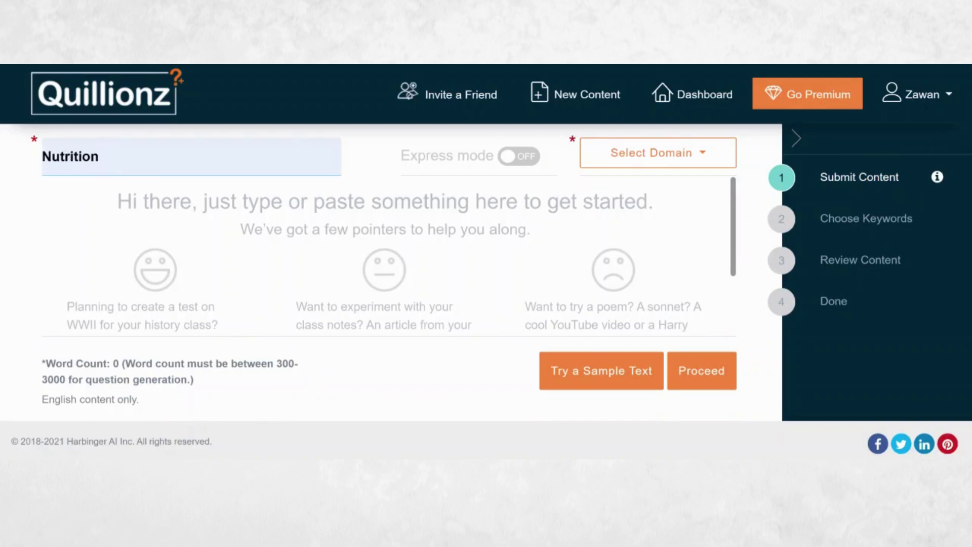
{"action": "left_click", "coordinate": [635, 160]}
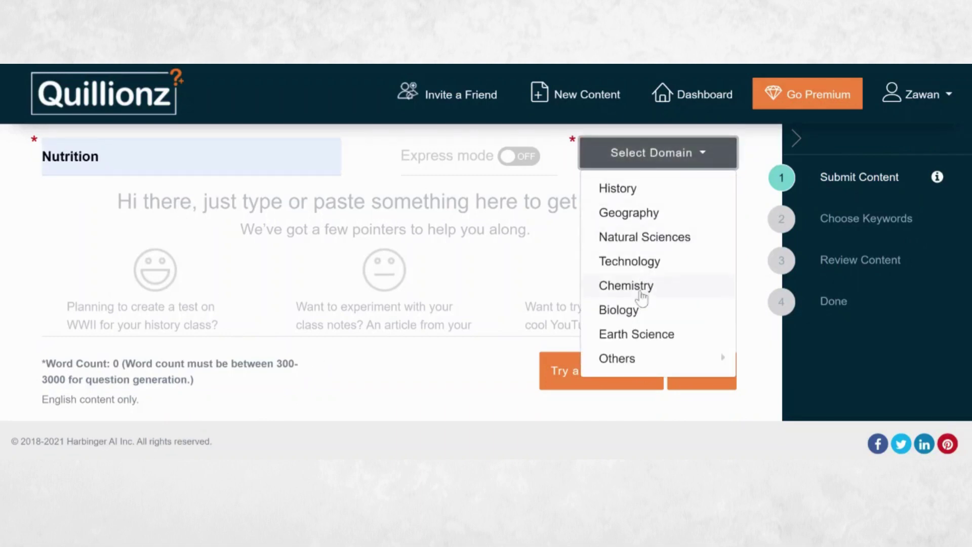
{"action": "left_click", "coordinate": [636, 318]}
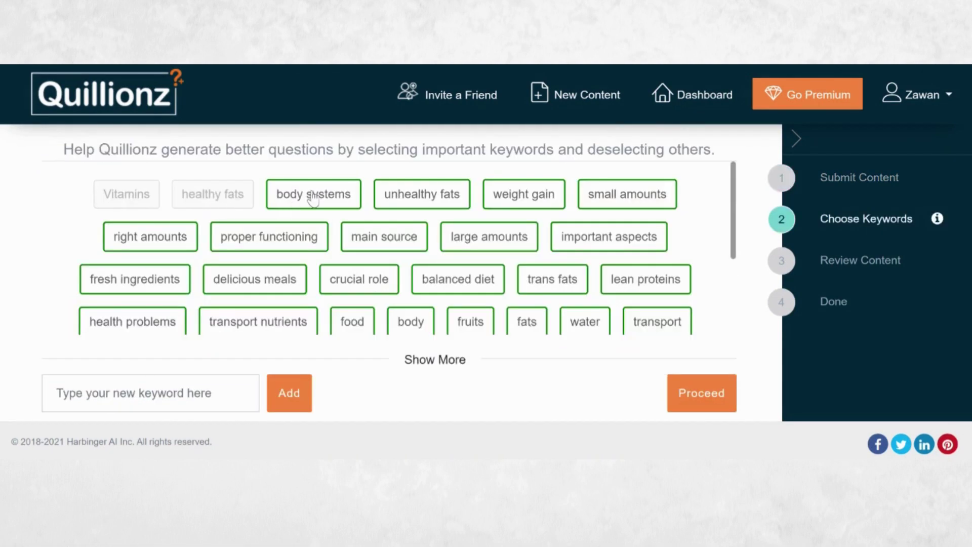
- Deselect the body systems, unhealthy fats, weight gain and right amounts keywords
{"action": "left_click", "coordinate": [318, 199]}
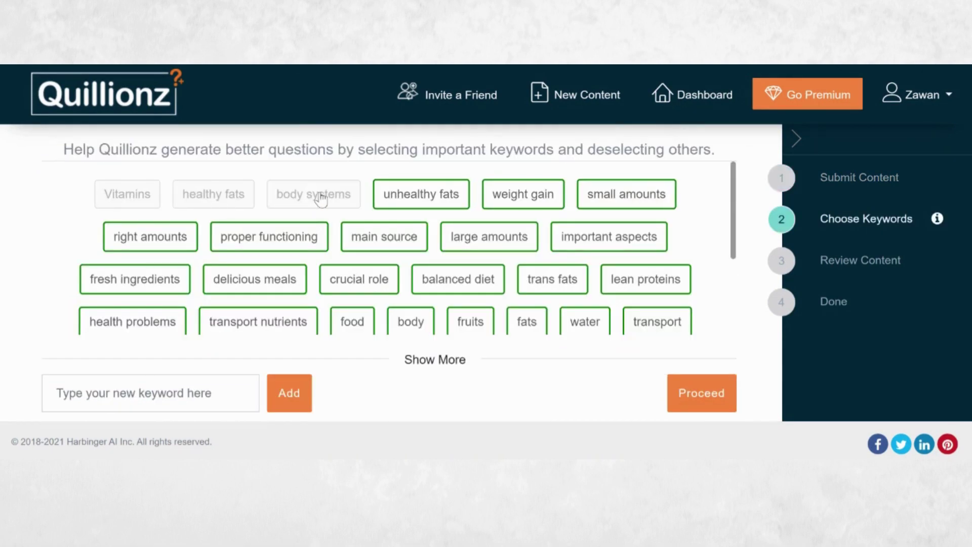
{"action": "left_click", "coordinate": [428, 199]}
{"action": "left_click", "coordinate": [521, 202]}
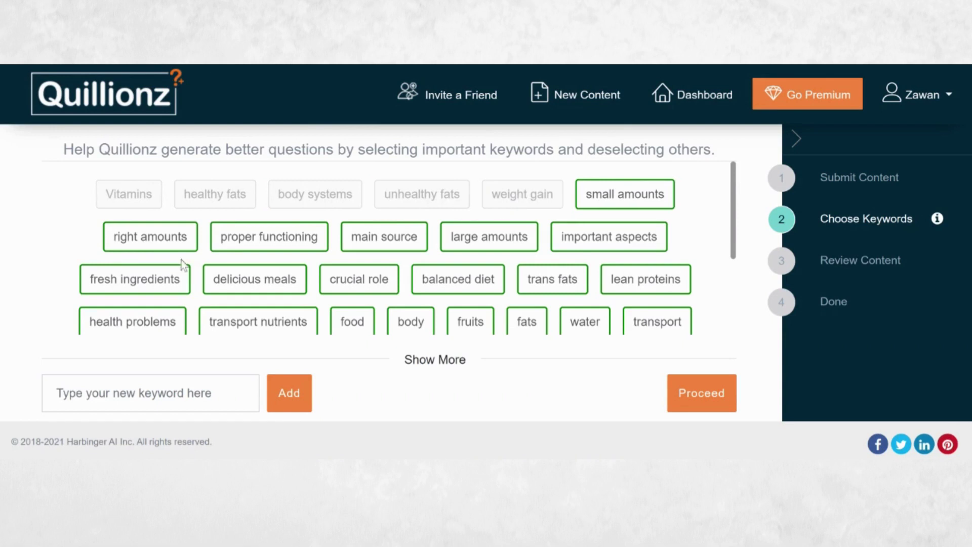
{"action": "left_click", "coordinate": [145, 243]}
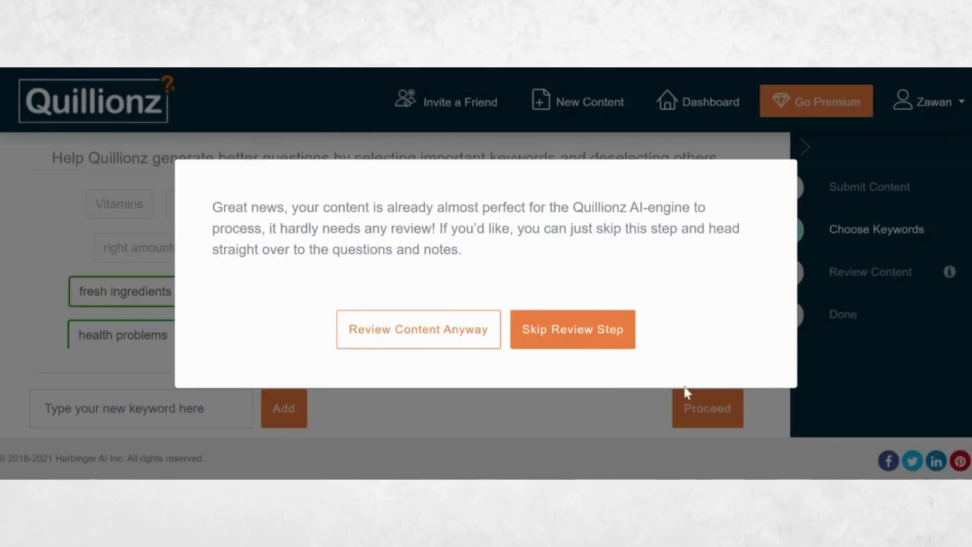
- Skip the review step and scroll through all sixteen generated Nutrition question ideas
{"action": "left_click", "coordinate": [581, 347]}
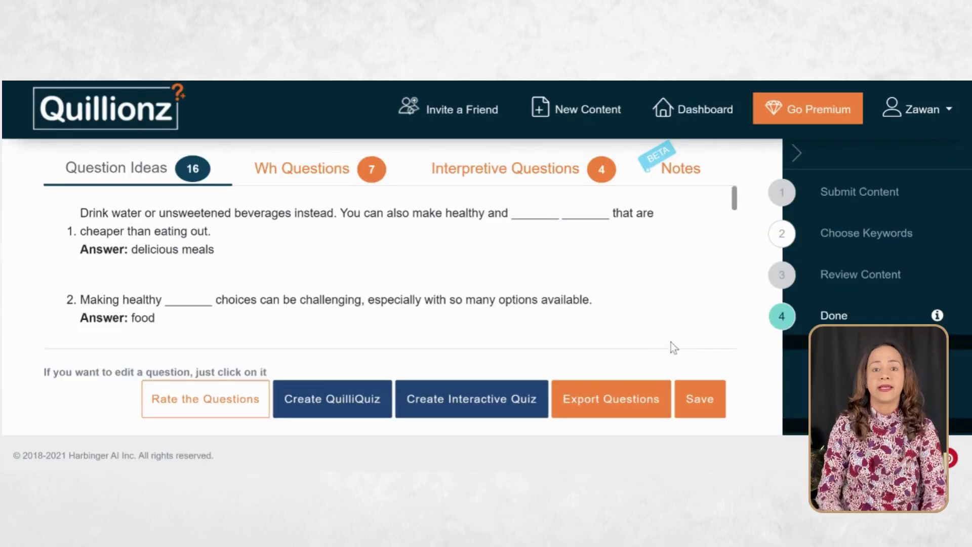
{"action": "left_click_drag", "start_coordinate": [736, 204], "coordinate": [761, 351]}
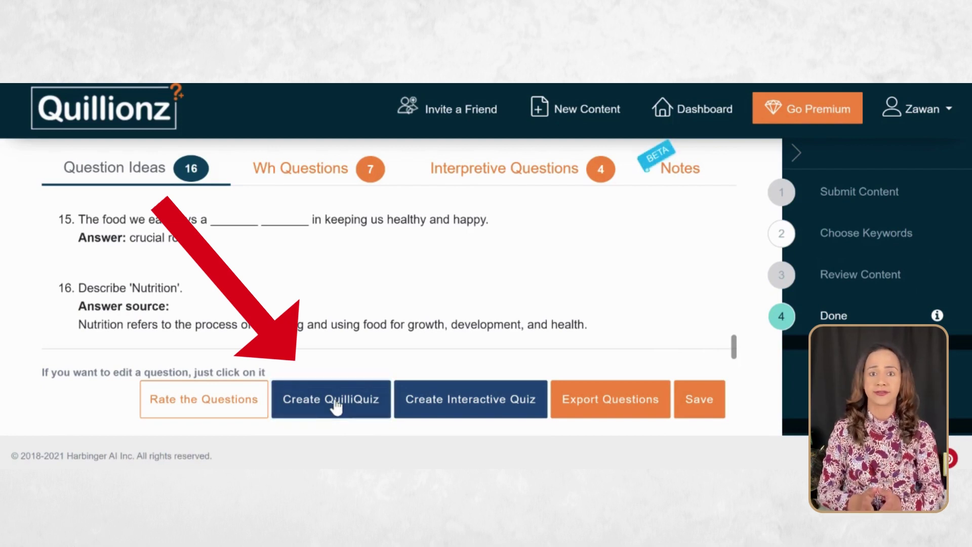
- Open the ideas as a QuilliQuiz and reveal the answers to flashcards 1 through 3
{"action": "left_click", "coordinate": [335, 402]}
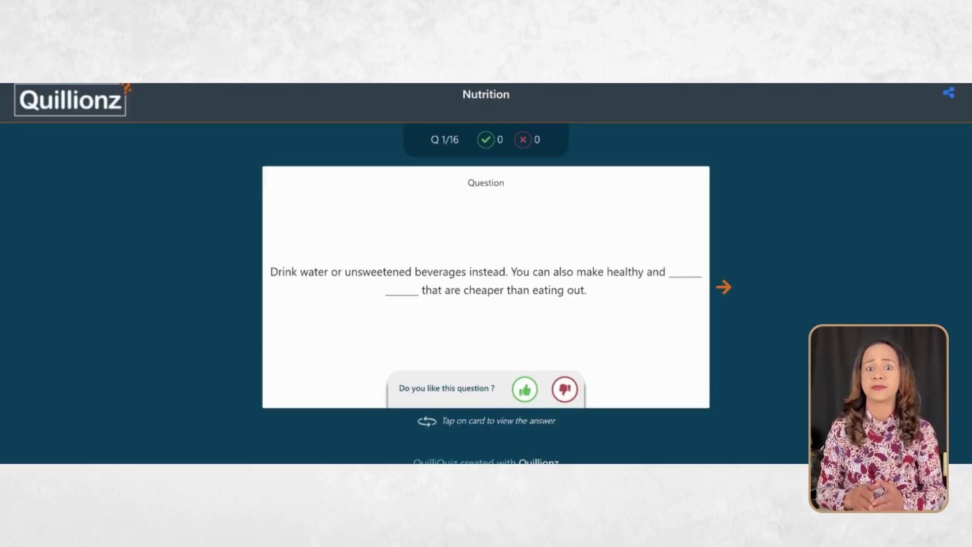
{"action": "left_click", "coordinate": [555, 221]}
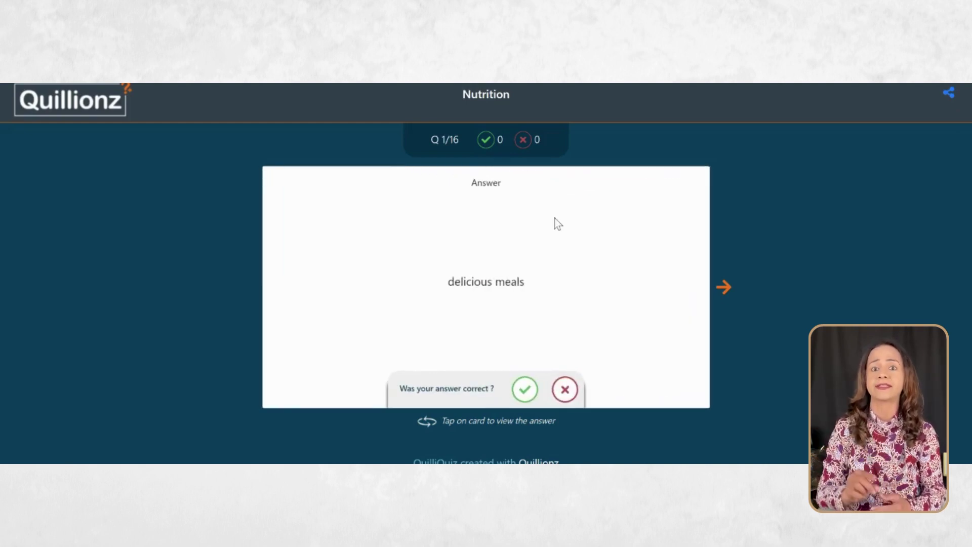
{"action": "left_click", "coordinate": [723, 287]}
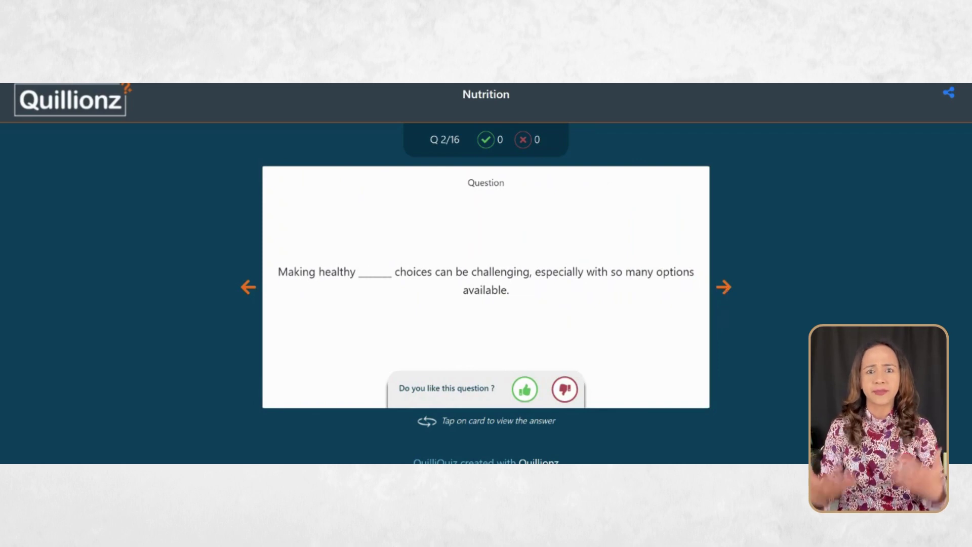
{"action": "left_click", "coordinate": [595, 230]}
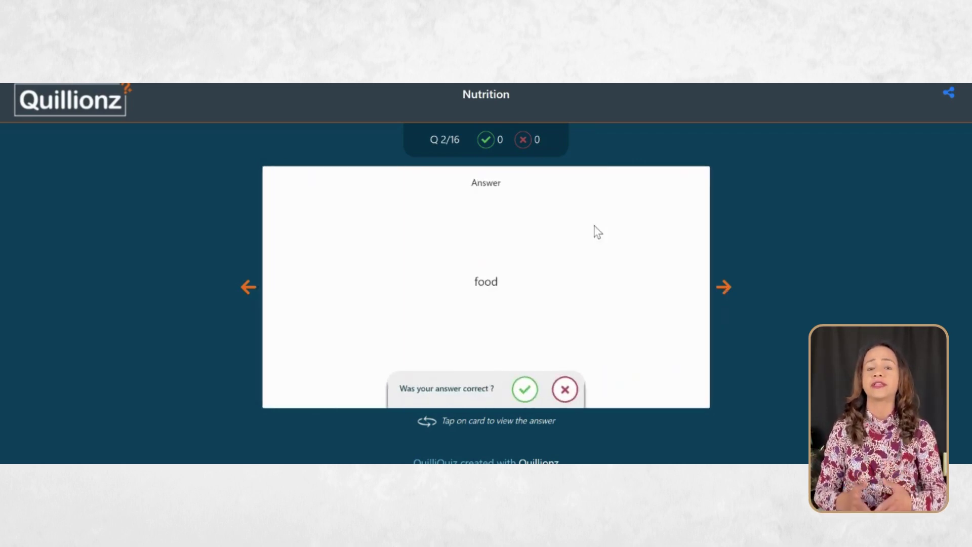
{"action": "left_click", "coordinate": [719, 296]}
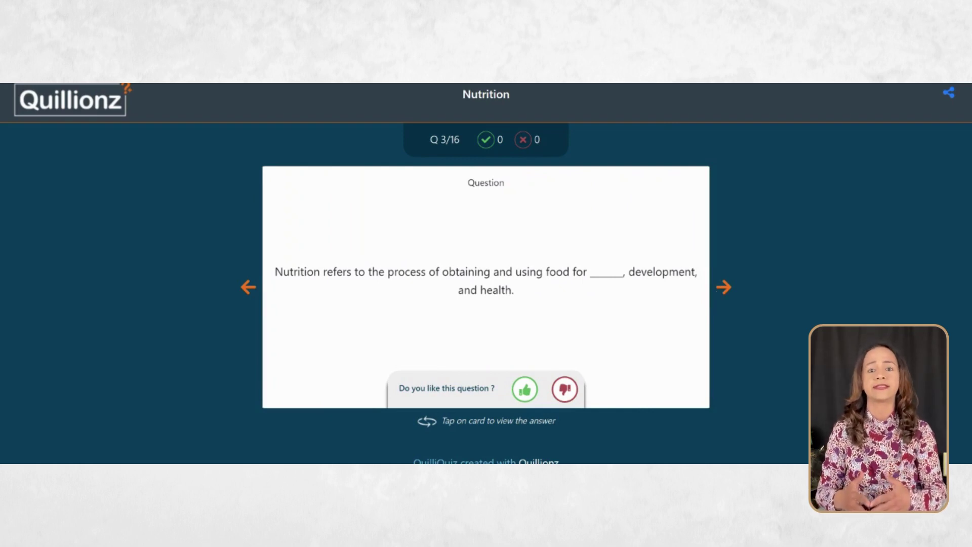
{"action": "left_click", "coordinate": [557, 246]}
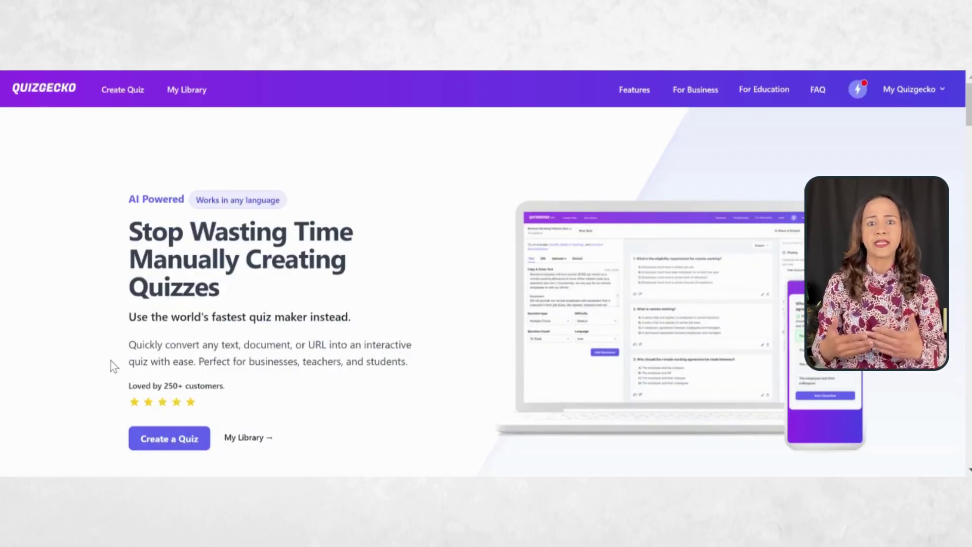
- Start a new Quizgecko quiz with the pasted nutrition text as its source
{"action": "left_click", "coordinate": [169, 445]}
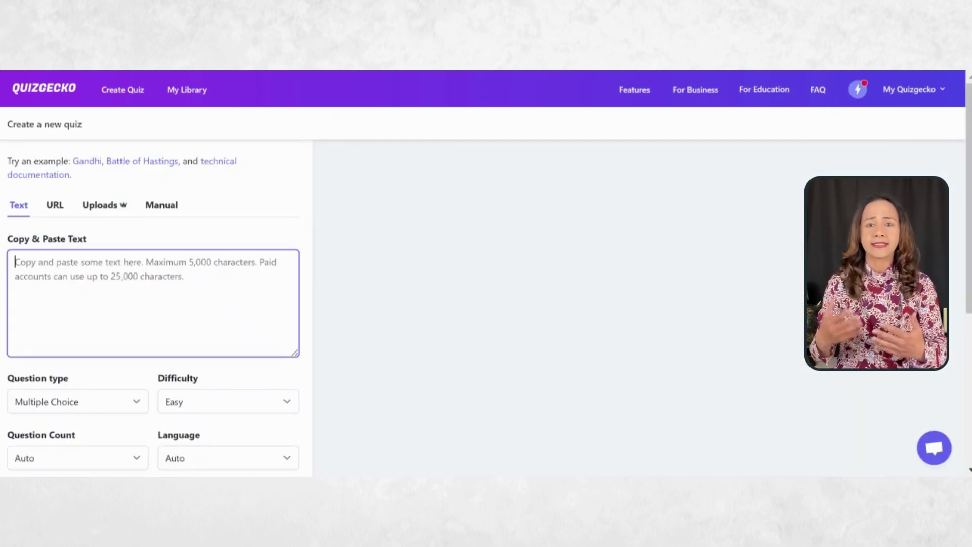
{"action": "key", "text": "ctrl+v"}
{"action": "left_click_drag", "start_coordinate": [292, 327], "coordinate": [295, 260]}
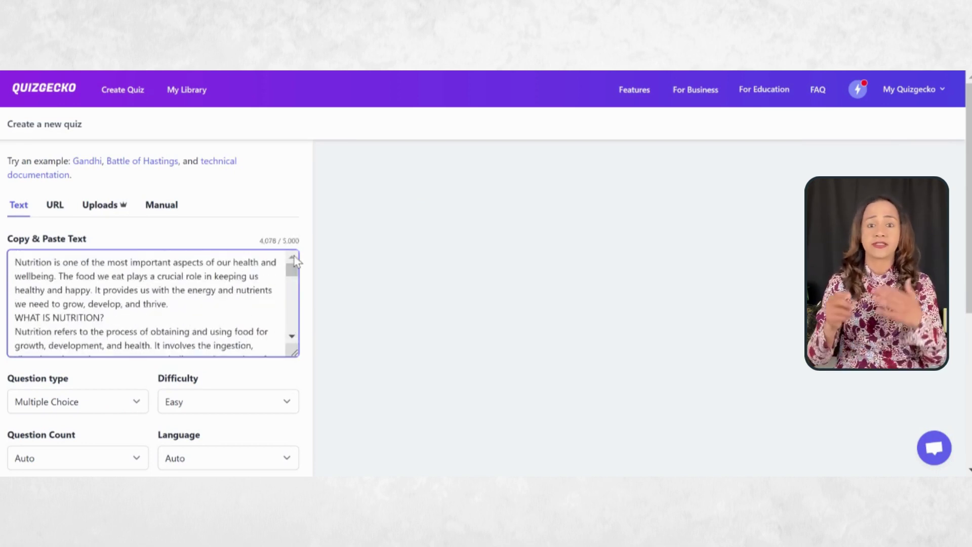
- Set the quiz difficulty to Medium and generate the quiz
{"action": "left_click", "coordinate": [138, 407]}
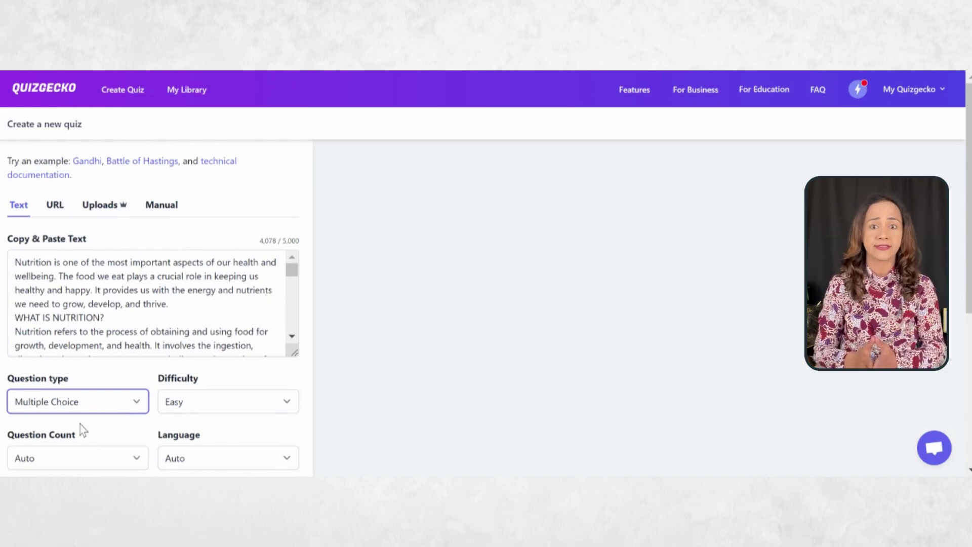
{"action": "left_click", "coordinate": [292, 405]}
{"action": "left_click", "coordinate": [215, 433]}
{"action": "scroll", "coordinate": [246, 405], "scroll_direction": "down", "scroll_amount": 2}
{"action": "left_click", "coordinate": [287, 405]}
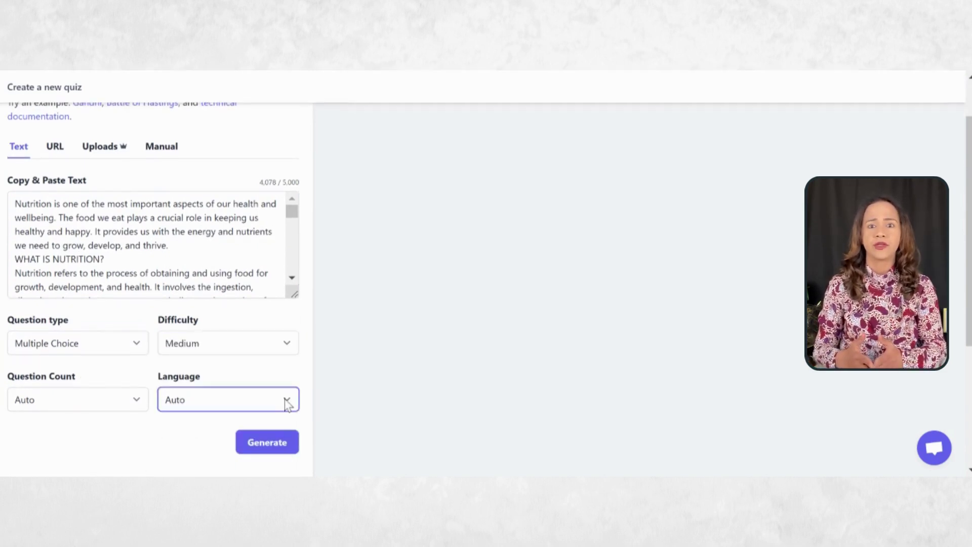
{"action": "left_click", "coordinate": [269, 443]}
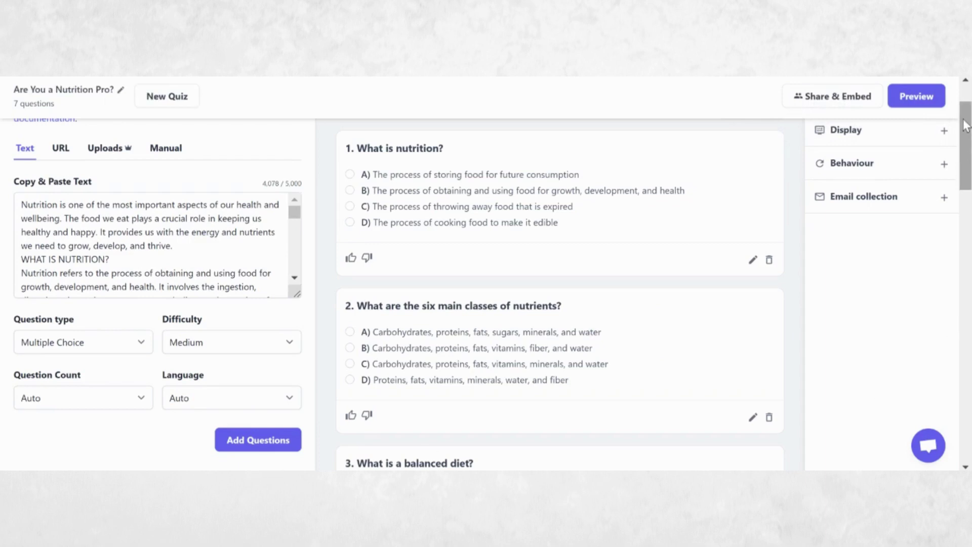
- Scroll through the generated questions and copy the quiz's public share link
{"action": "left_click_drag", "start_coordinate": [965, 126], "coordinate": [968, 172]}
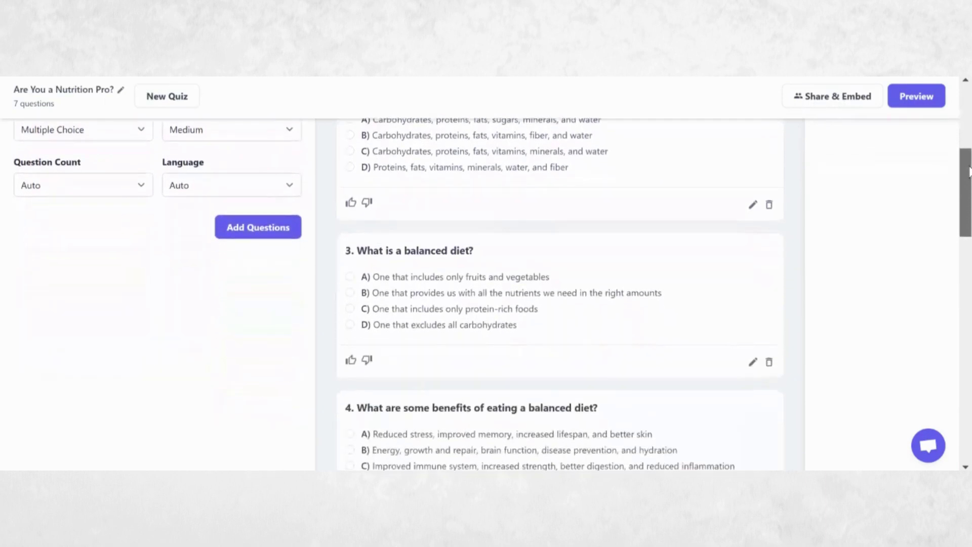
{"action": "left_click_drag", "start_coordinate": [968, 172], "coordinate": [968, 230]}
{"action": "scroll", "coordinate": [560, 294], "scroll_direction": "down", "scroll_amount": 1}
{"action": "scroll", "coordinate": [560, 293], "scroll_direction": "down", "scroll_amount": 1}
{"action": "scroll", "coordinate": [560, 294], "scroll_direction": "down", "scroll_amount": 1}
{"action": "scroll", "coordinate": [559, 294], "scroll_direction": "down", "scroll_amount": 1}
{"action": "scroll", "coordinate": [560, 293], "scroll_direction": "down", "scroll_amount": 1}
{"action": "scroll", "coordinate": [560, 294], "scroll_direction": "down", "scroll_amount": 1}
{"action": "scroll", "coordinate": [560, 294], "scroll_direction": "down", "scroll_amount": 1}
{"action": "scroll", "coordinate": [560, 293], "scroll_direction": "down", "scroll_amount": 1}
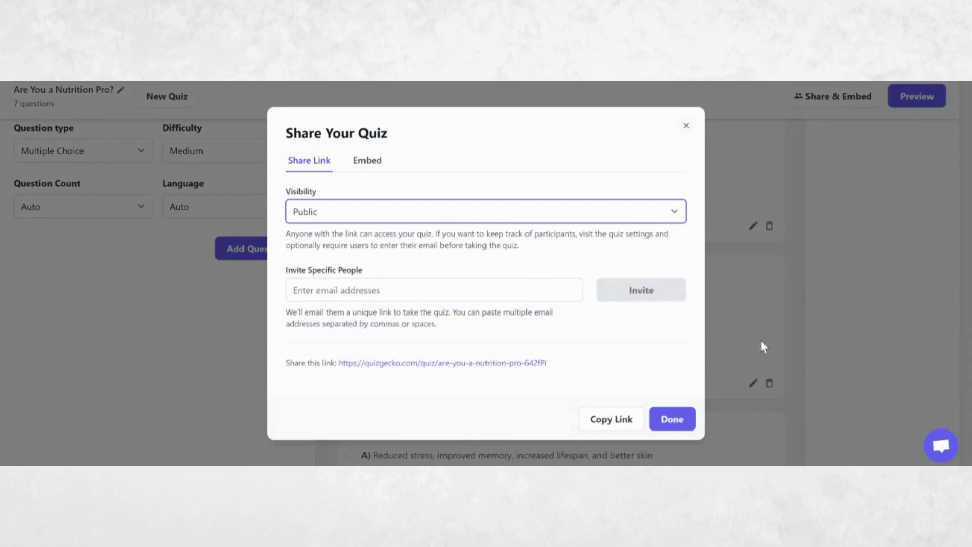
{"action": "left_click", "coordinate": [612, 421]}
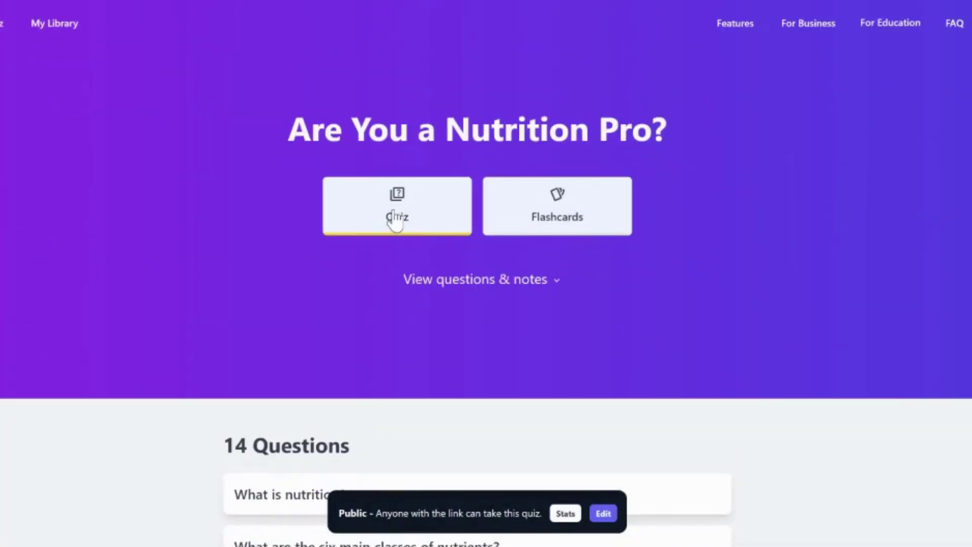
- Answer the nutrition and nutrient-classes questions, then reveal the healthy-food-choices flashcard answer
{"action": "left_click", "coordinate": [395, 213]}
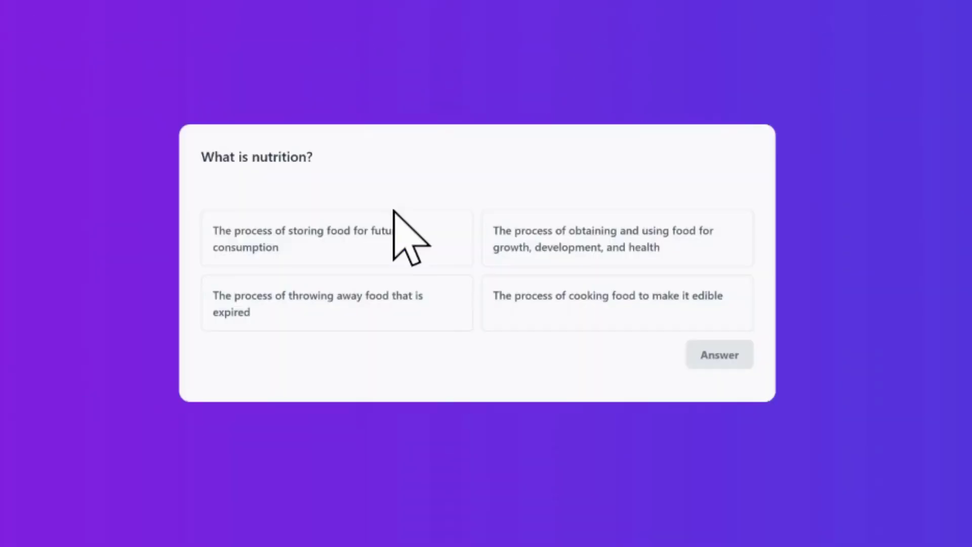
{"action": "left_click", "coordinate": [567, 248]}
{"action": "left_click", "coordinate": [656, 349]}
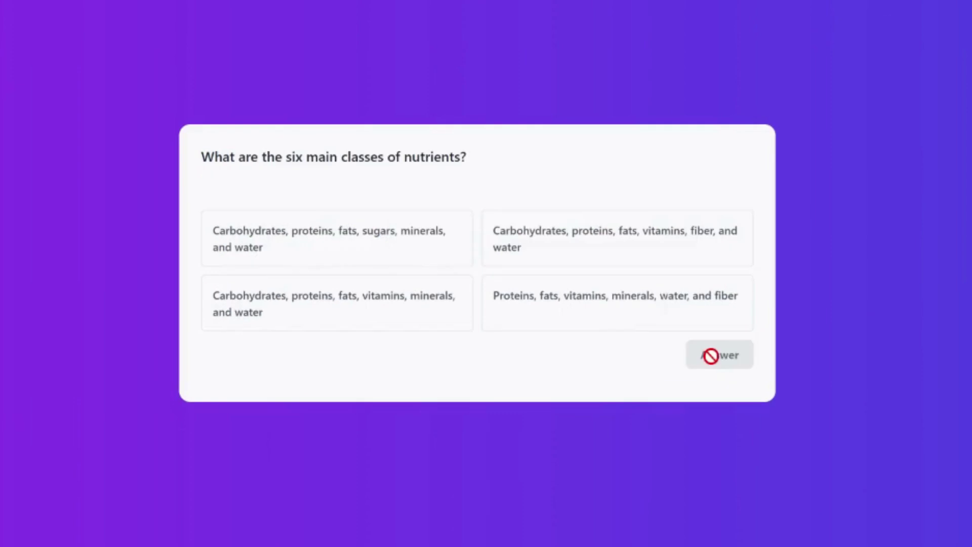
{"action": "left_click", "coordinate": [567, 311]}
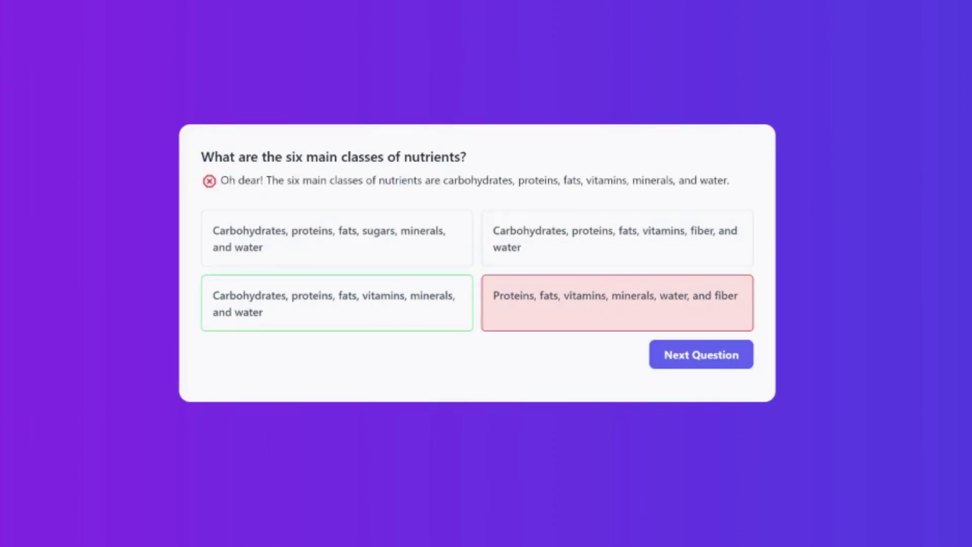
{"action": "left_click", "coordinate": [702, 361]}
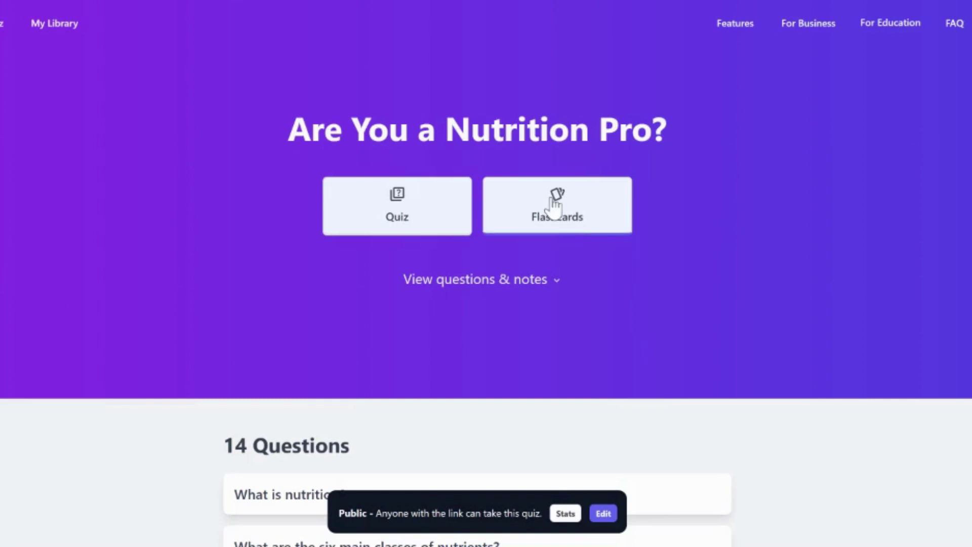
{"action": "left_click", "coordinate": [555, 199]}
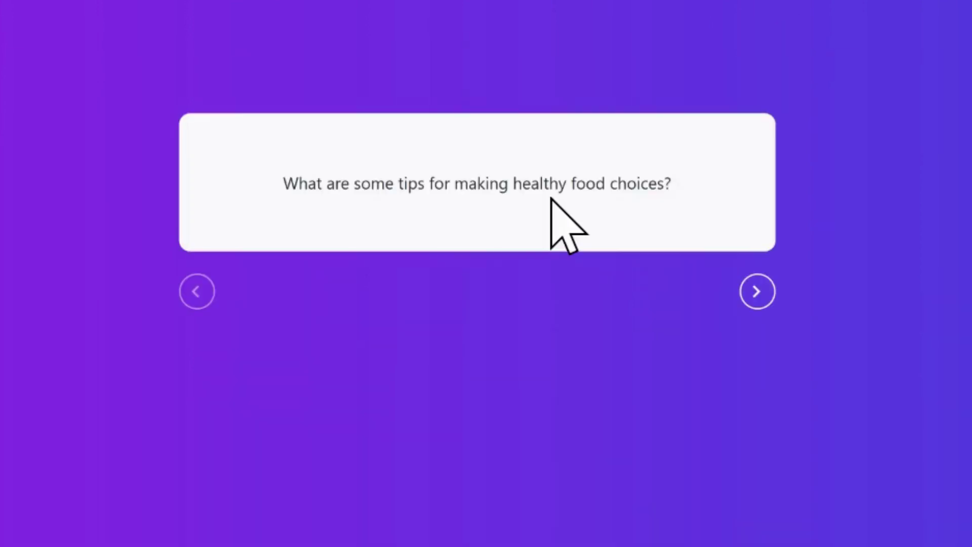
{"action": "left_click", "coordinate": [462, 188]}
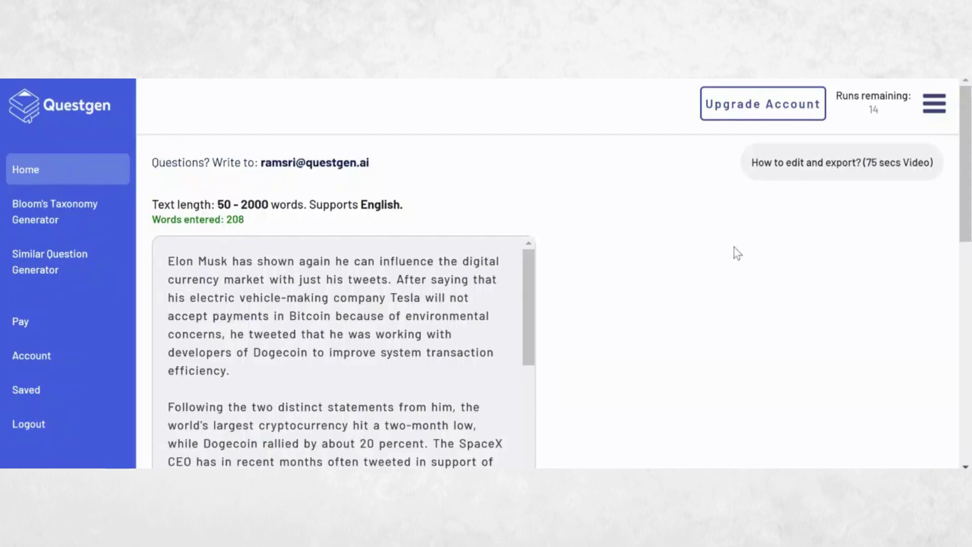
- Scroll down past the 680-word nutrition text in the Bloom's Taxonomy generator
{"action": "scroll", "coordinate": [746, 262], "scroll_direction": "down", "scroll_amount": 5}
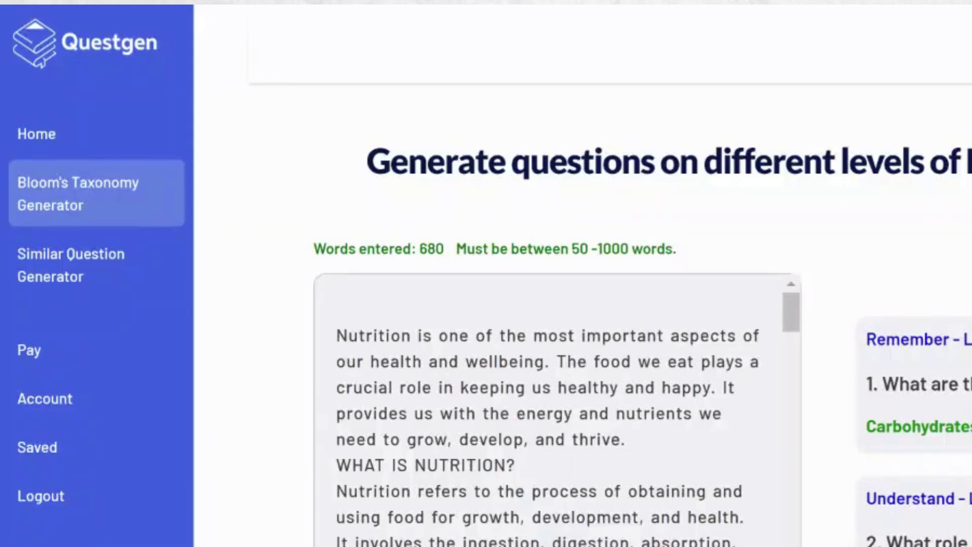
- Scroll the Bloom's results from Level 1 Remember down to the Level 6 meal-plan question
{"action": "scroll", "coordinate": [557, 354], "scroll_direction": "down", "scroll_amount": 2}
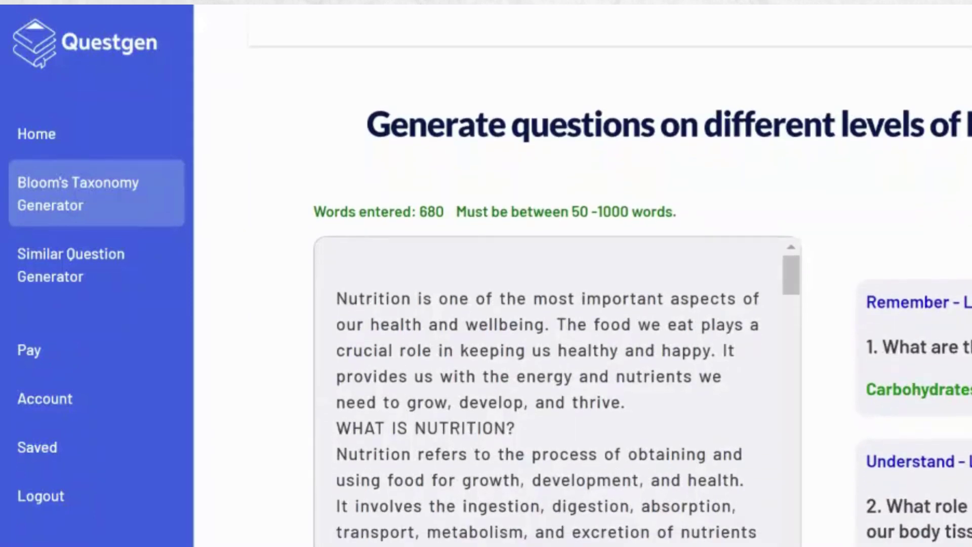
{"action": "scroll", "coordinate": [557, 304], "scroll_direction": "down", "scroll_amount": 3}
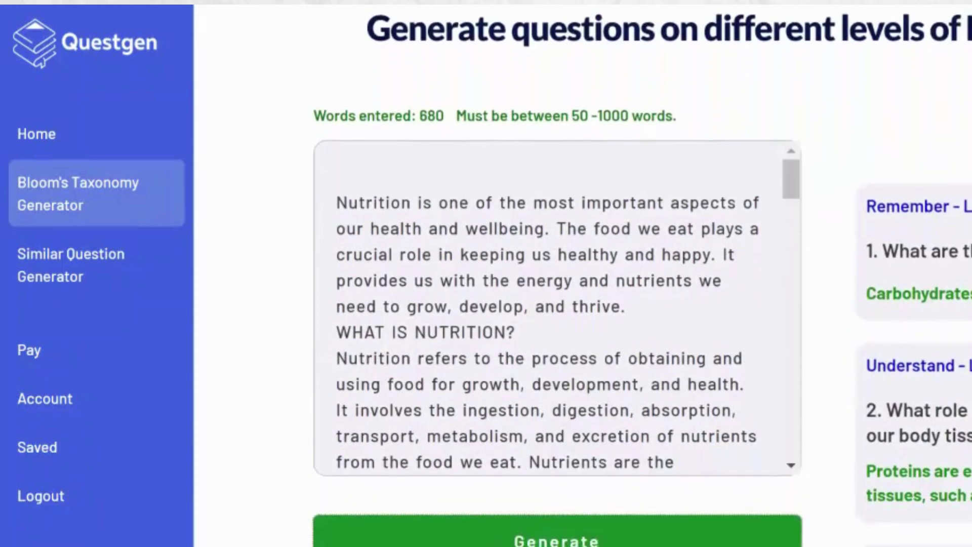
{"action": "scroll", "coordinate": [556, 304], "scroll_direction": "down", "scroll_amount": 2}
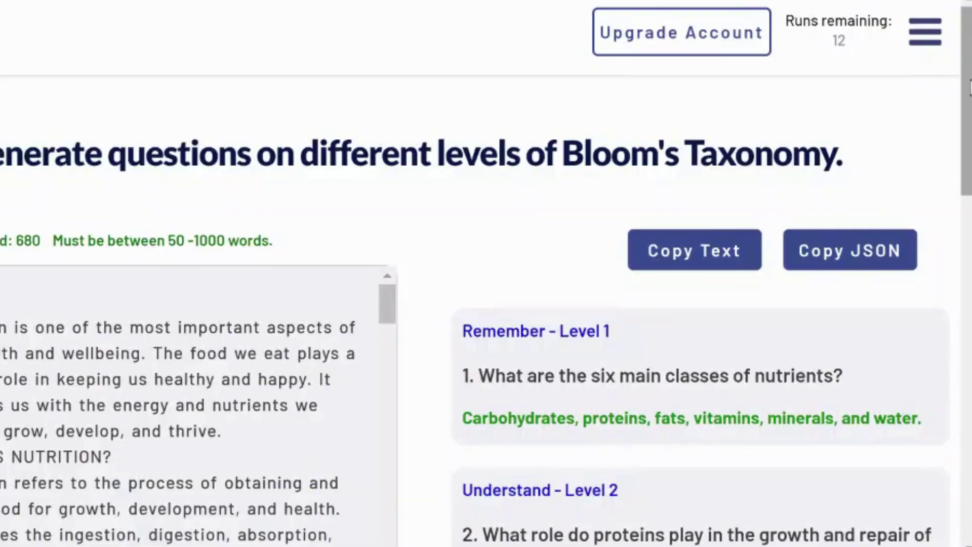
{"action": "left_click_drag", "start_coordinate": [969, 86], "coordinate": [969, 158]}
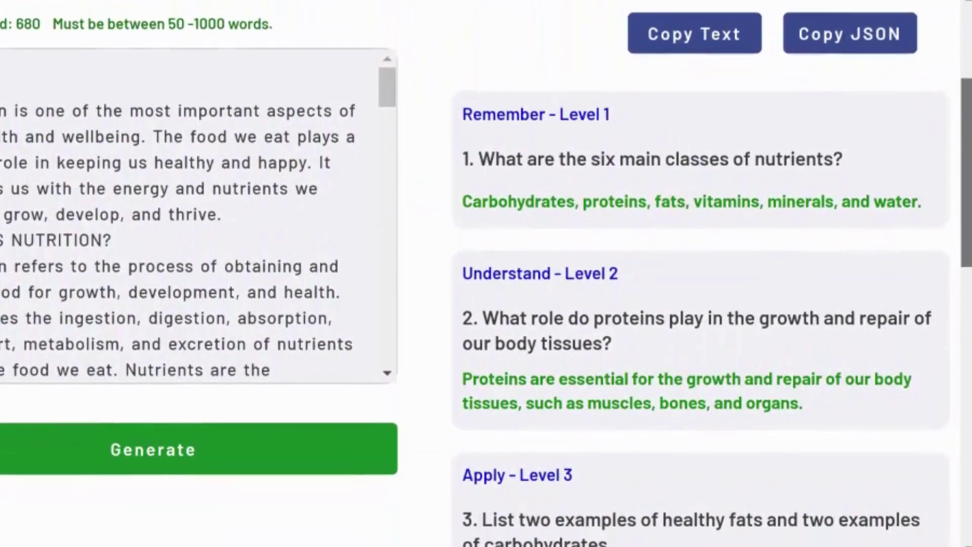
{"action": "scroll", "coordinate": [486, 274], "scroll_direction": "down", "scroll_amount": 3}
{"action": "scroll", "coordinate": [486, 274], "scroll_direction": "down", "scroll_amount": 3}
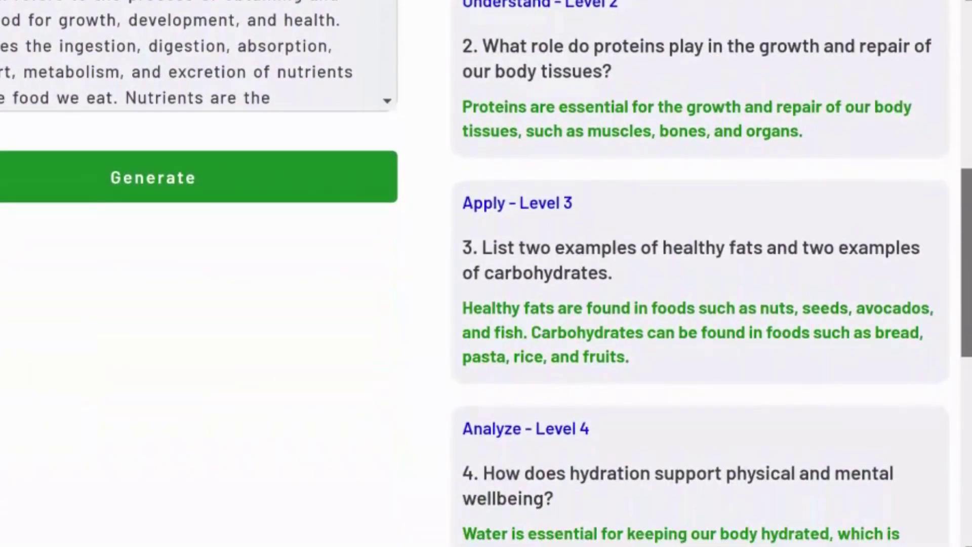
{"action": "scroll", "coordinate": [486, 273], "scroll_direction": "down", "scroll_amount": 2}
{"action": "scroll", "coordinate": [486, 273], "scroll_direction": "down", "scroll_amount": 2}
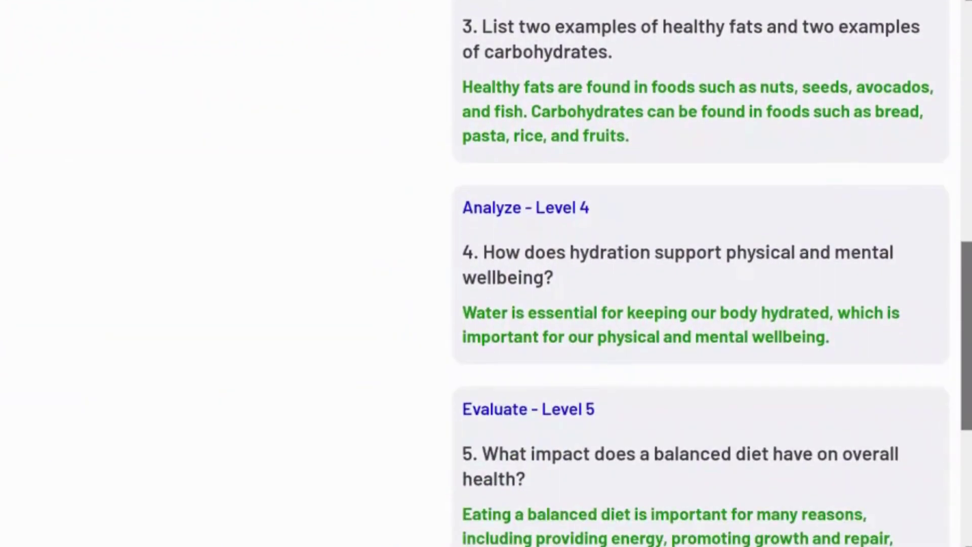
{"action": "scroll", "coordinate": [486, 273], "scroll_direction": "down", "scroll_amount": 3}
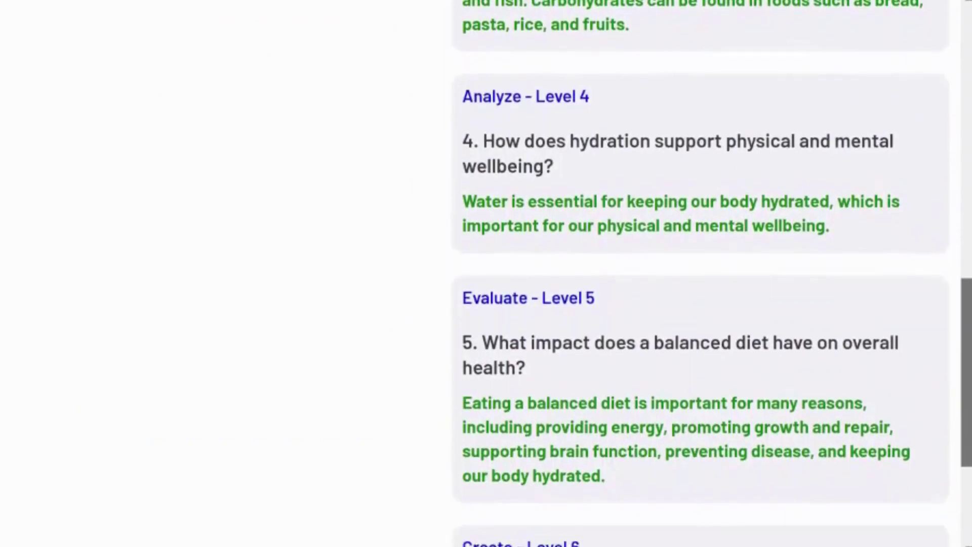
{"action": "scroll", "coordinate": [486, 274], "scroll_direction": "down", "scroll_amount": 3}
{"action": "scroll", "coordinate": [486, 273], "scroll_direction": "down", "scroll_amount": 1}
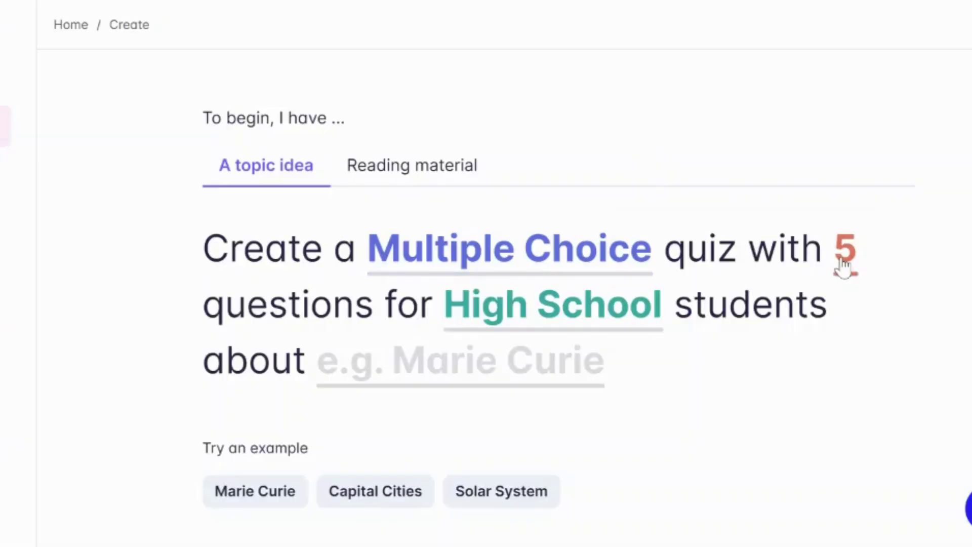
- Try the Reading material option, then return to A topic idea
{"action": "left_click", "coordinate": [567, 361]}
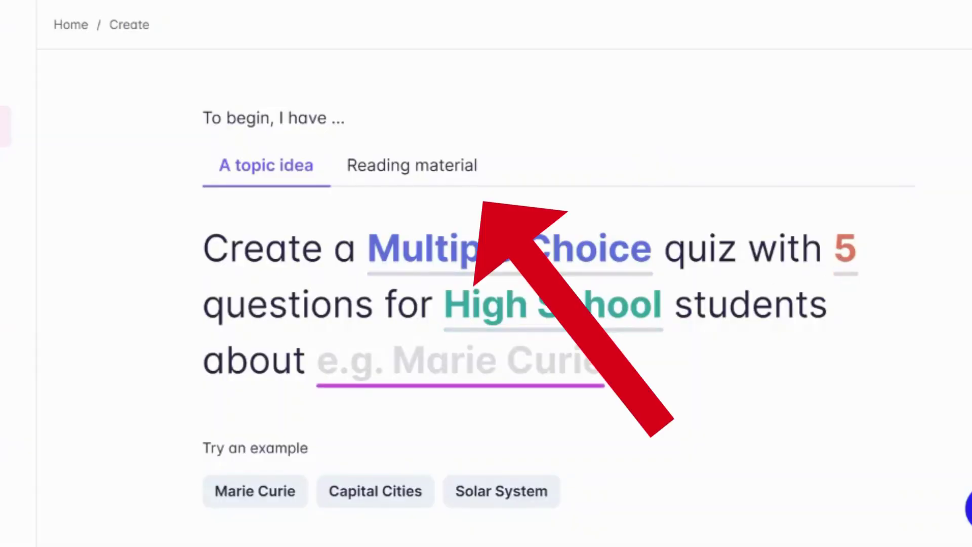
{"action": "left_click", "coordinate": [409, 182]}
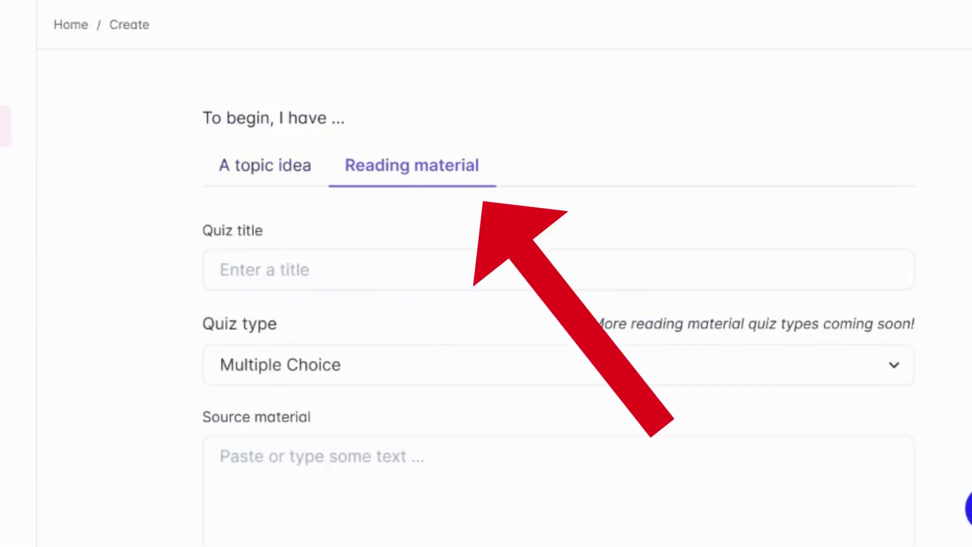
{"action": "scroll", "coordinate": [556, 303], "scroll_direction": "down", "scroll_amount": 2}
{"action": "scroll", "coordinate": [557, 304], "scroll_direction": "down", "scroll_amount": 4}
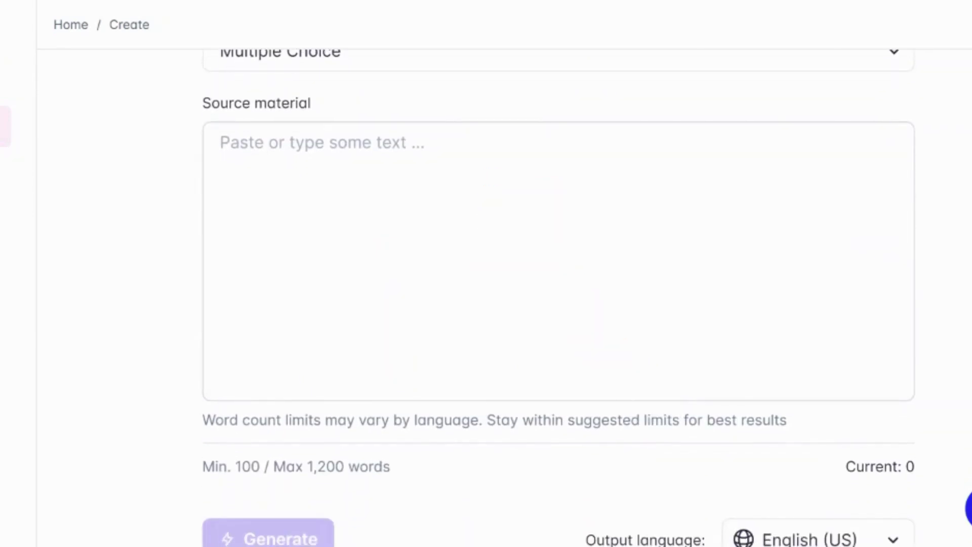
{"action": "scroll", "coordinate": [379, 230], "scroll_direction": "up", "scroll_amount": 6}
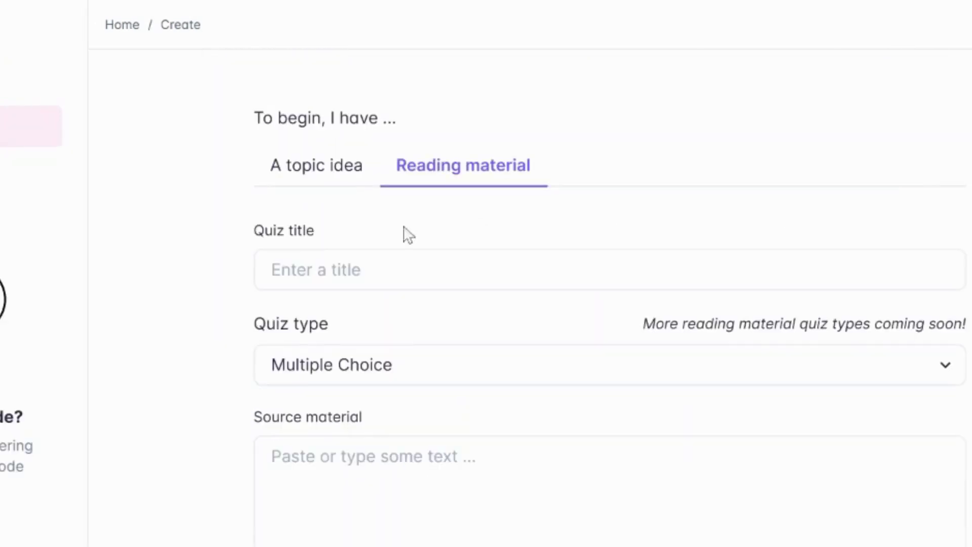
{"action": "left_click", "coordinate": [310, 178]}
- Set the quiz type to Mixed and enter nutrition as the topic
{"action": "left_click", "coordinate": [549, 258]}
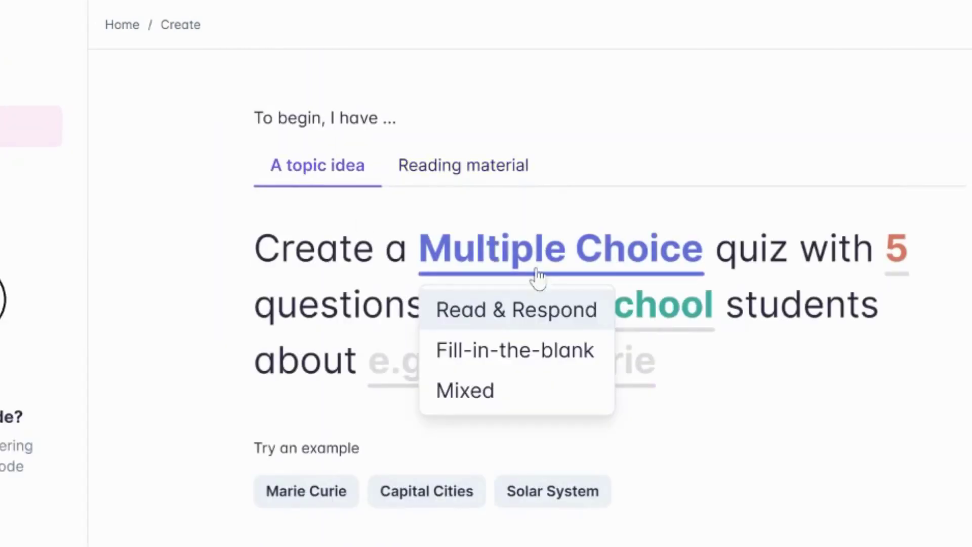
{"action": "left_click", "coordinate": [480, 399]}
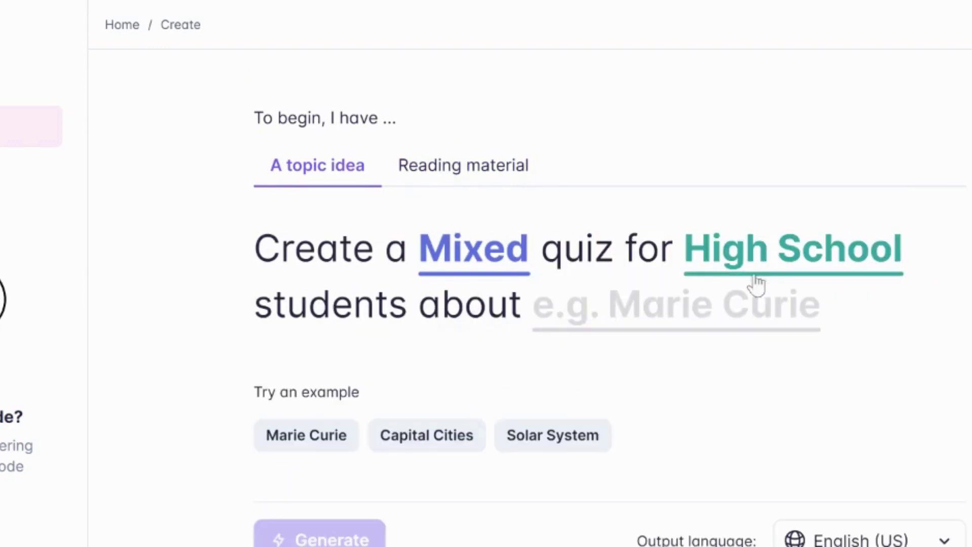
{"action": "key", "text": "Tab"}
{"action": "type", "text": "nutritio"}
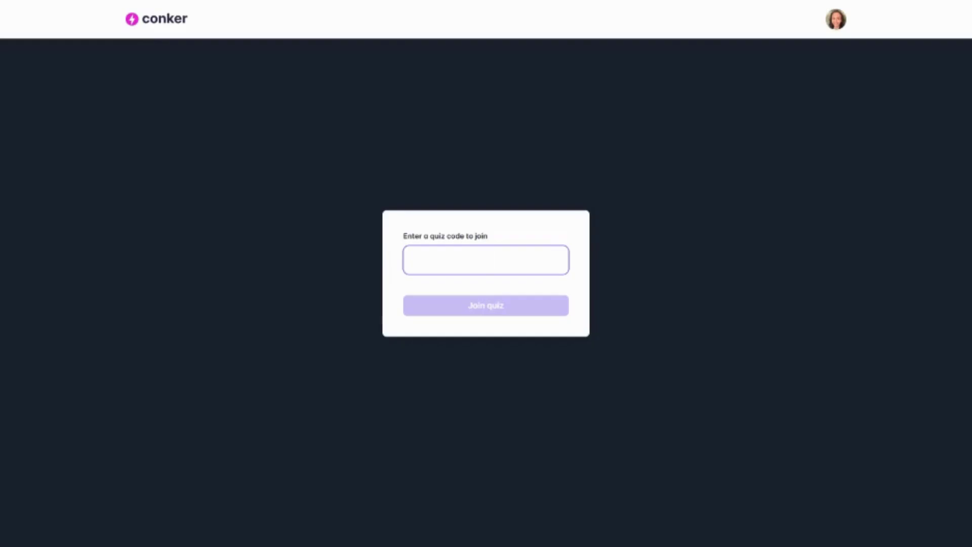
- Join the quiz with code YSGPMJ and answer the carbohydrates and vegetarian protein questions
{"action": "type", "text": "YSGPMJ"}
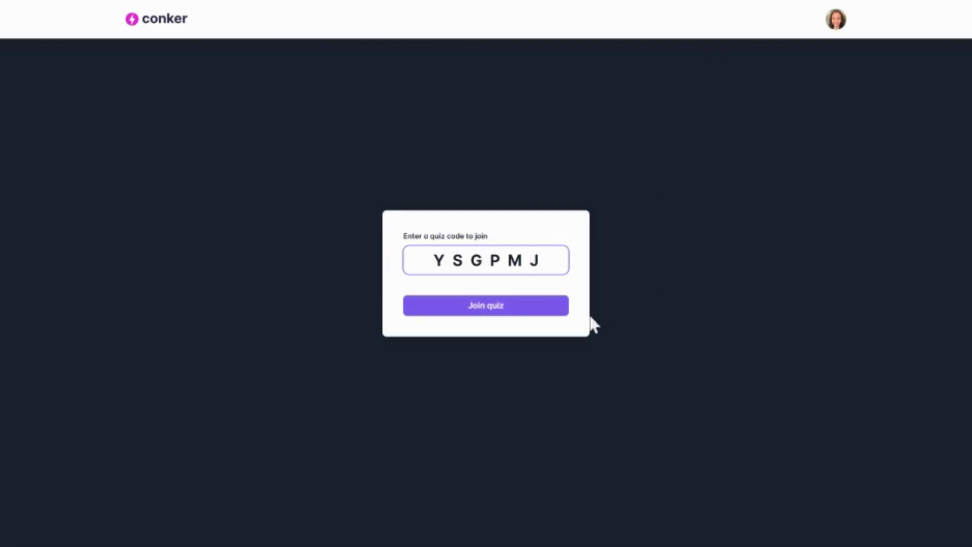
{"action": "left_click", "coordinate": [480, 309]}
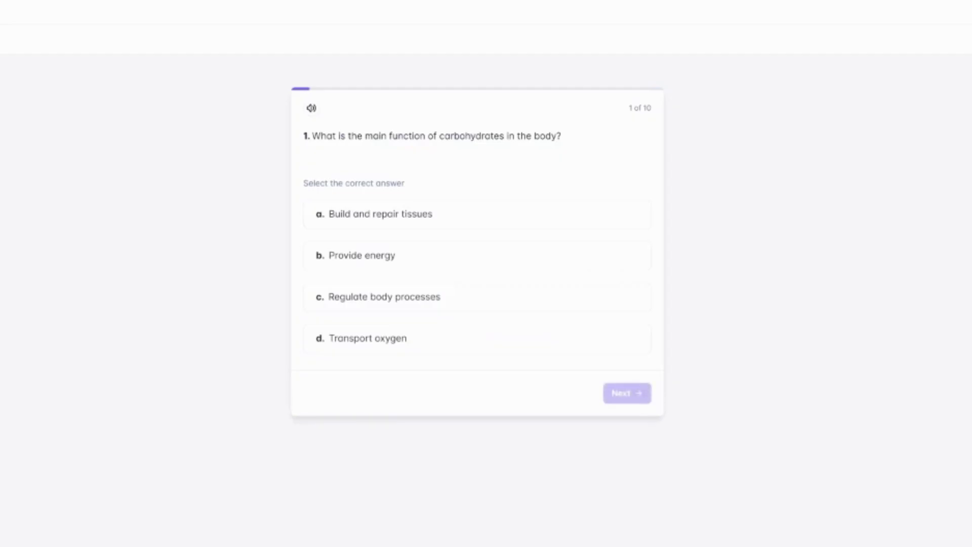
{"action": "left_click", "coordinate": [372, 261]}
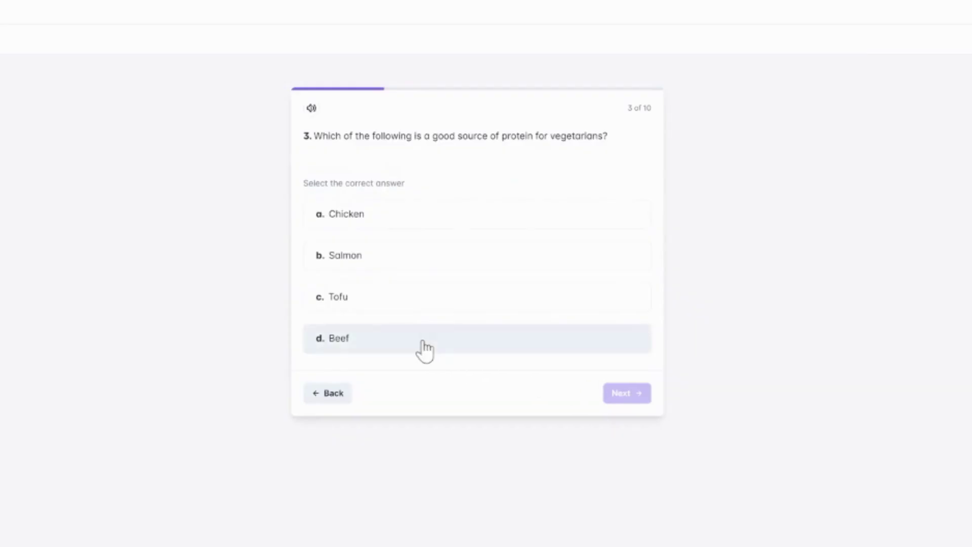
{"action": "left_click", "coordinate": [435, 347]}
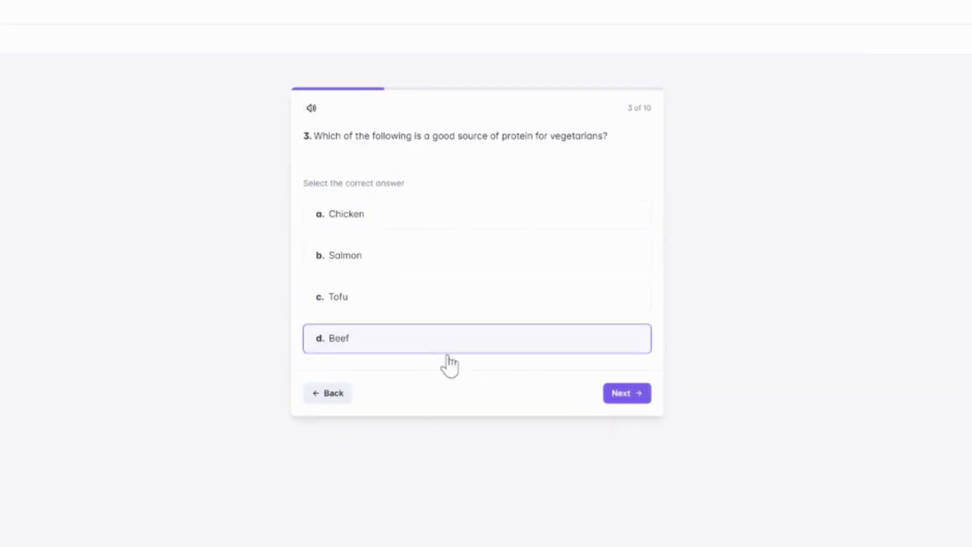
{"action": "left_click", "coordinate": [627, 394]}
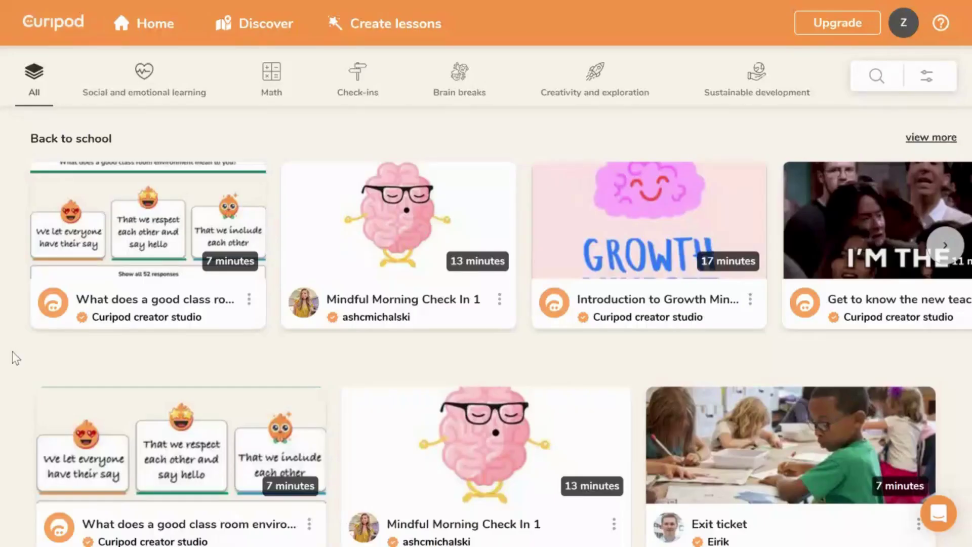
- Scroll the Discover lesson grid, then the blank lesson's Generators panel
{"action": "scroll", "coordinate": [16, 358], "scroll_direction": "down", "scroll_amount": 1}
{"action": "scroll", "coordinate": [16, 358], "scroll_direction": "down", "scroll_amount": 1}
{"action": "scroll", "coordinate": [16, 358], "scroll_direction": "down", "scroll_amount": 2}
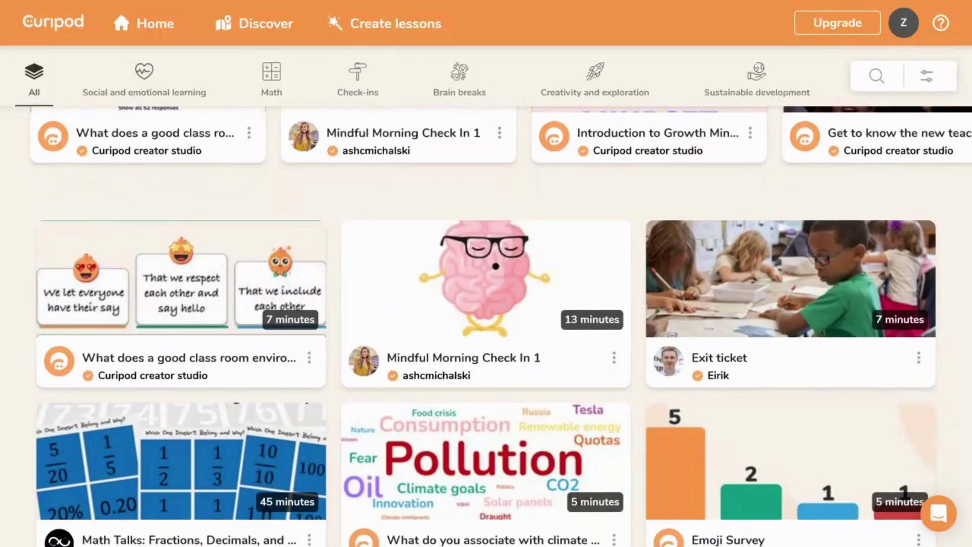
{"action": "scroll", "coordinate": [16, 358], "scroll_direction": "down", "scroll_amount": 2}
{"action": "scroll", "coordinate": [486, 324], "scroll_direction": "down", "scroll_amount": 3}
{"action": "scroll", "coordinate": [486, 324], "scroll_direction": "down", "scroll_amount": 2}
{"action": "scroll", "coordinate": [486, 324], "scroll_direction": "down", "scroll_amount": 1}
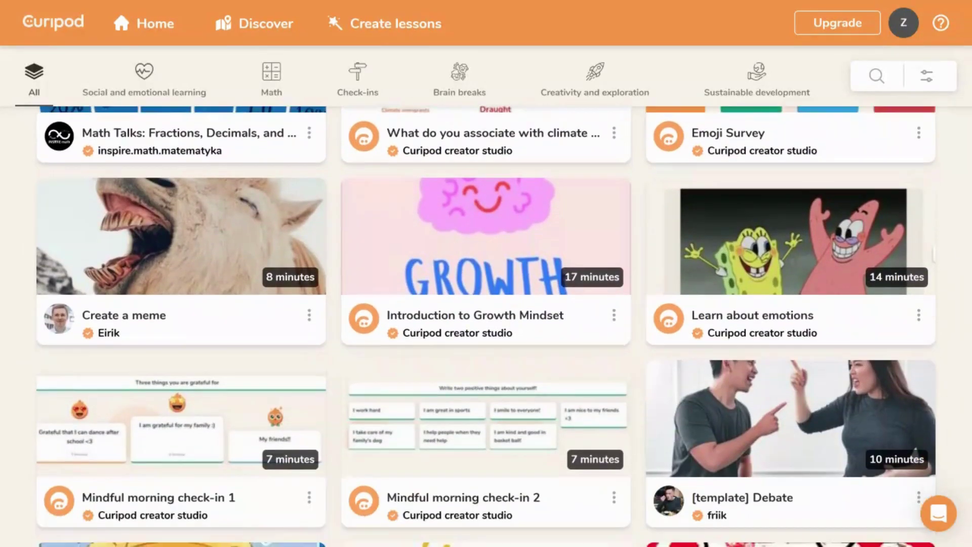
{"action": "scroll", "coordinate": [486, 324], "scroll_direction": "down", "scroll_amount": 2}
{"action": "scroll", "coordinate": [485, 324], "scroll_direction": "down", "scroll_amount": 1}
{"action": "scroll", "coordinate": [486, 324], "scroll_direction": "down", "scroll_amount": 2}
{"action": "scroll", "coordinate": [486, 323], "scroll_direction": "down", "scroll_amount": 2}
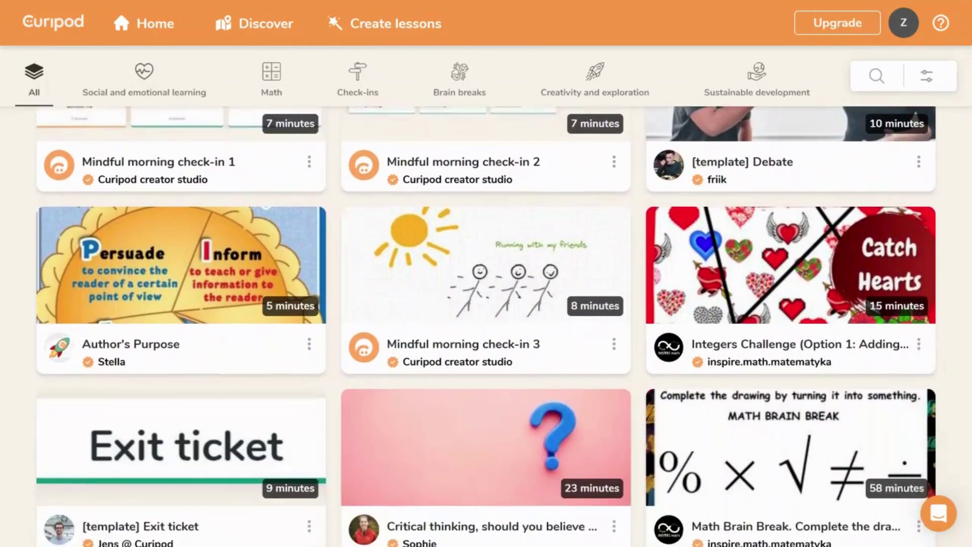
{"action": "scroll", "coordinate": [486, 324], "scroll_direction": "down", "scroll_amount": 2}
{"action": "scroll", "coordinate": [486, 324], "scroll_direction": "down", "scroll_amount": 2}
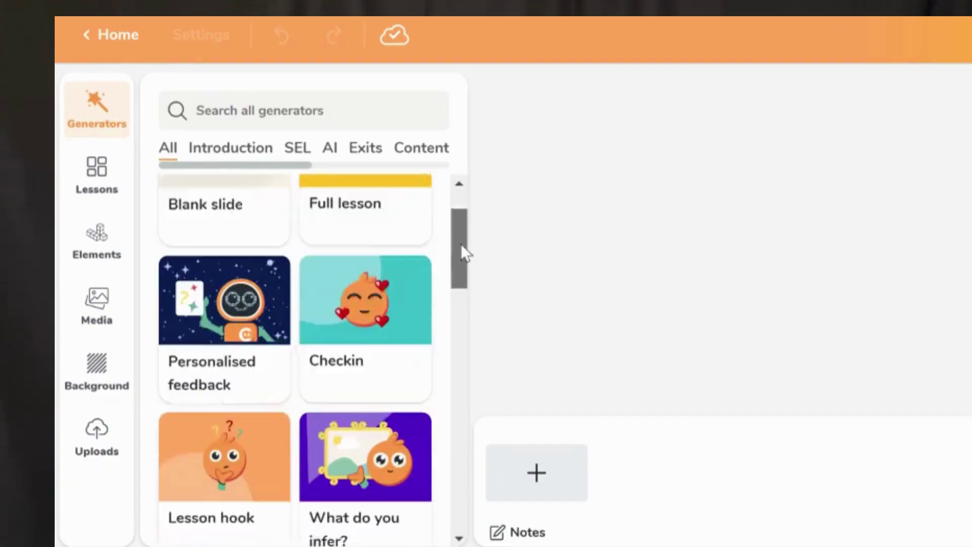
{"action": "mouse_move", "coordinate": [462, 254]}
{"action": "left_mouse_down"}
{"action": "mouse_move", "coordinate": [473, 442]}
{"action": "mouse_move", "coordinate": [472, 332]}
{"action": "left_mouse_up"}
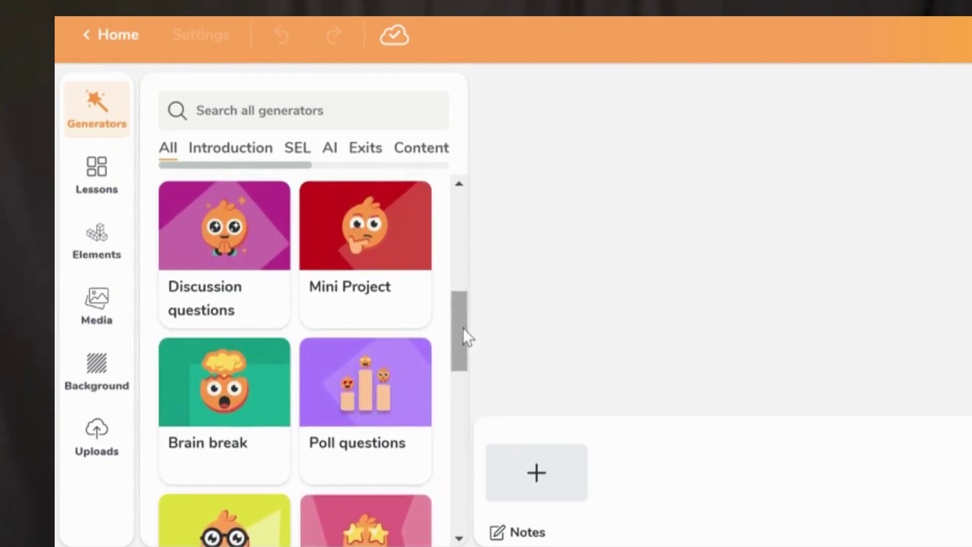
- Generate a three-question Curipod poll lesson on Nutrition at Professional grade level
{"action": "left_click", "coordinate": [362, 384]}
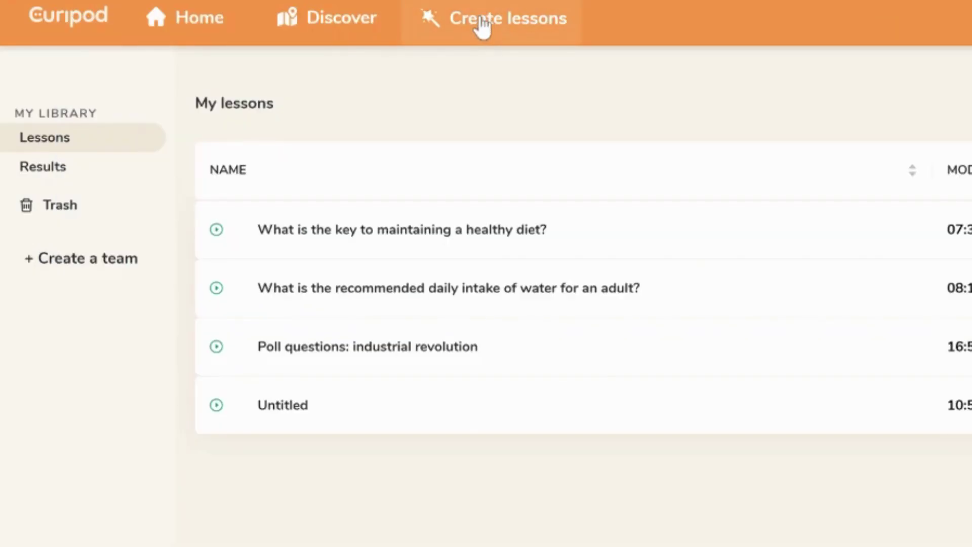
{"action": "left_click", "coordinate": [482, 28]}
{"action": "left_click", "coordinate": [54, 107]}
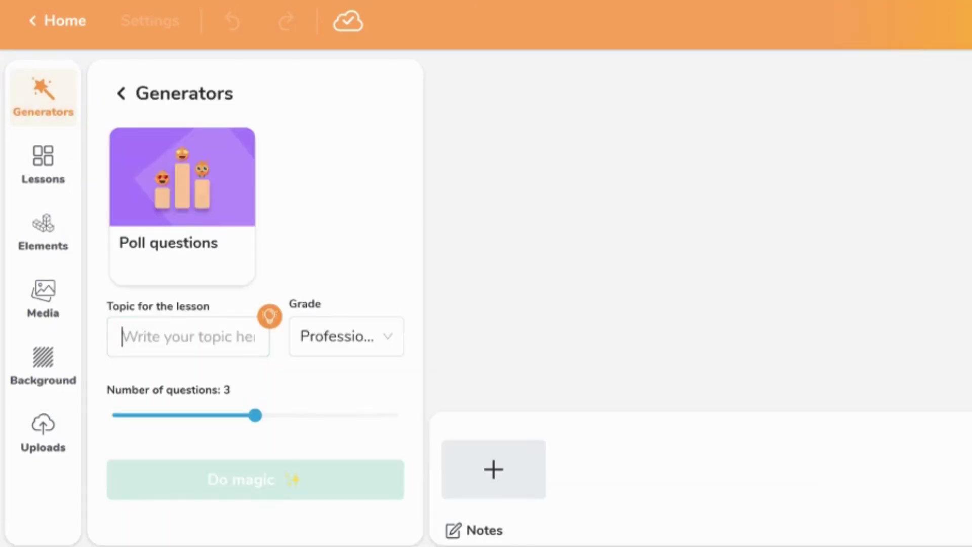
{"action": "type", "text": "Nutrition"}
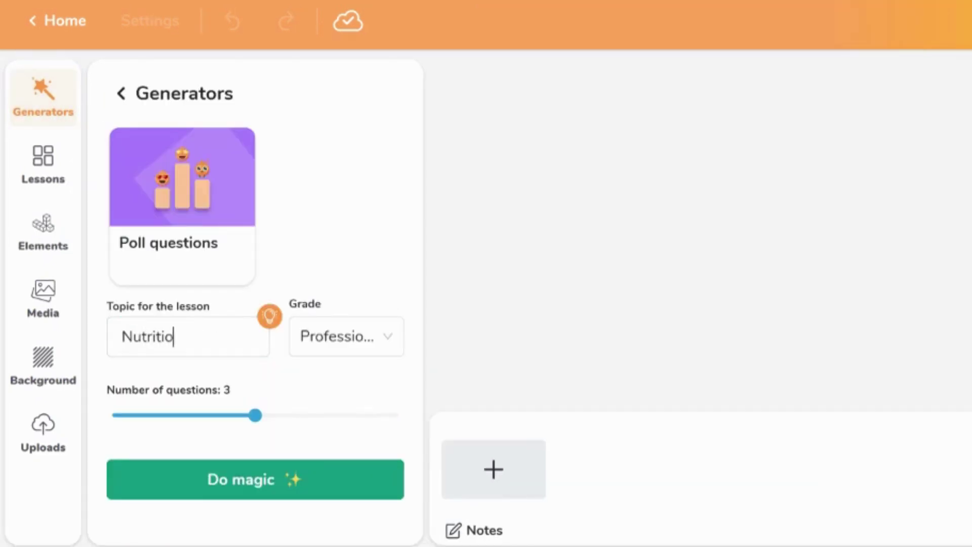
{"action": "left_click", "coordinate": [394, 337]}
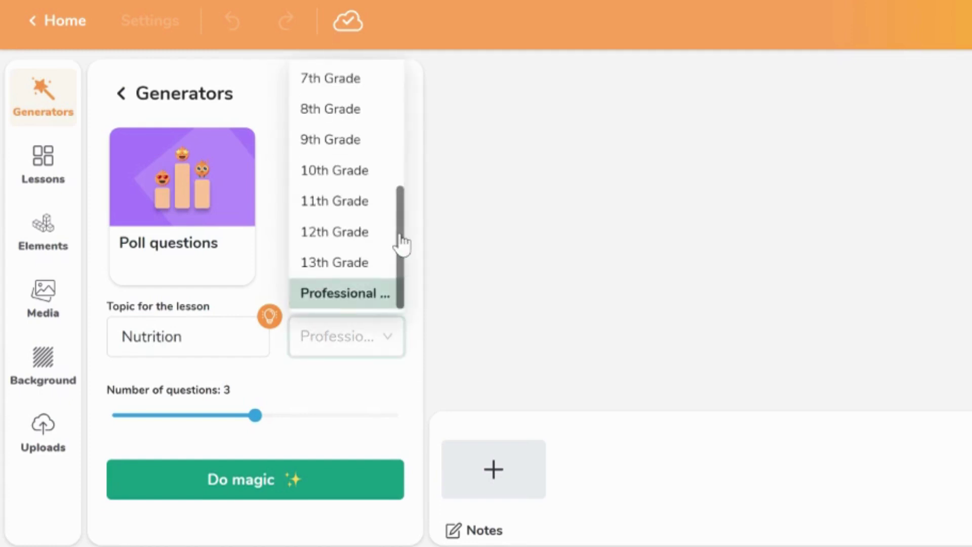
{"action": "mouse_move", "coordinate": [401, 242]}
{"action": "left_mouse_down"}
{"action": "mouse_move", "coordinate": [404, 184]}
{"action": "mouse_move", "coordinate": [401, 266]}
{"action": "left_mouse_up"}
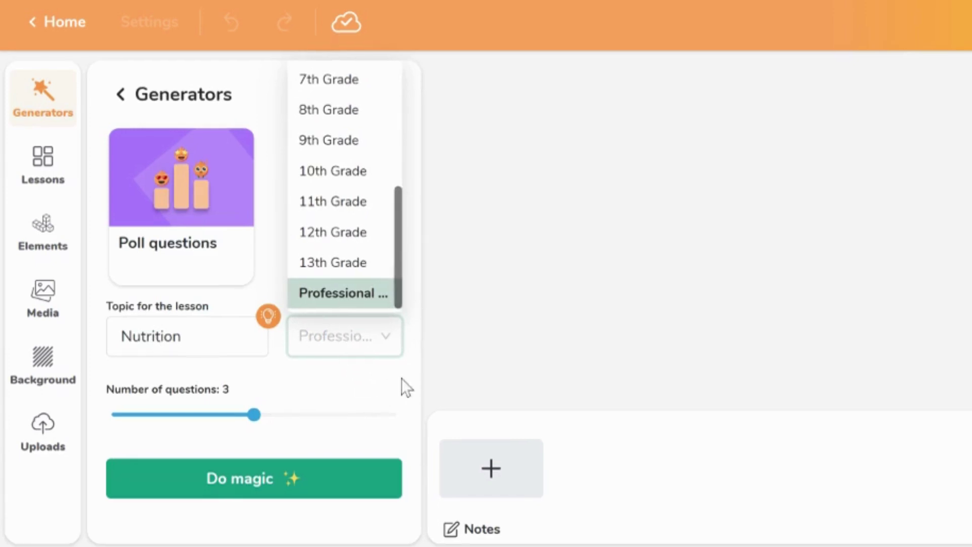
{"action": "left_click", "coordinate": [347, 303]}
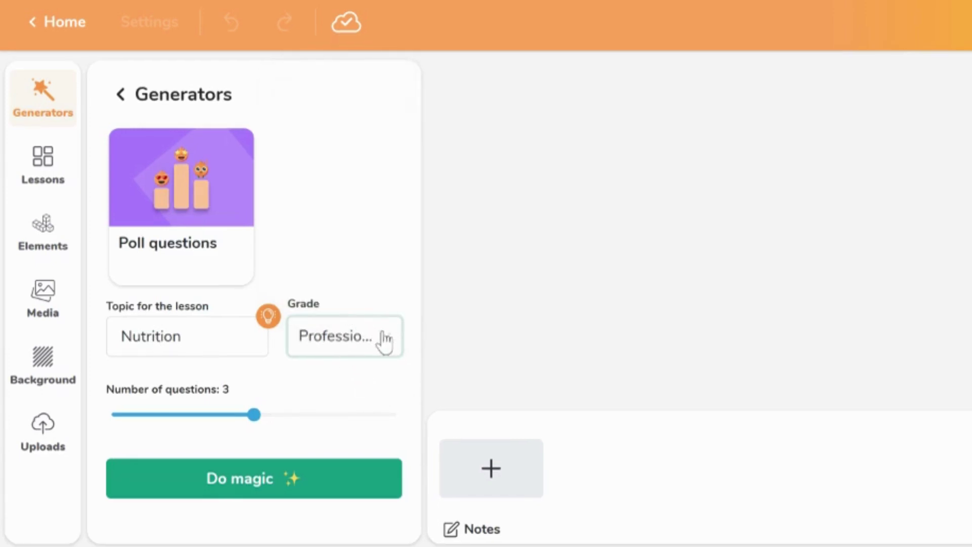
{"action": "left_click", "coordinate": [237, 488]}
- Scroll the slide strip to slide 15 and keep it as an Open question
{"action": "left_click_drag", "start_coordinate": [199, 506], "coordinate": [694, 506]}
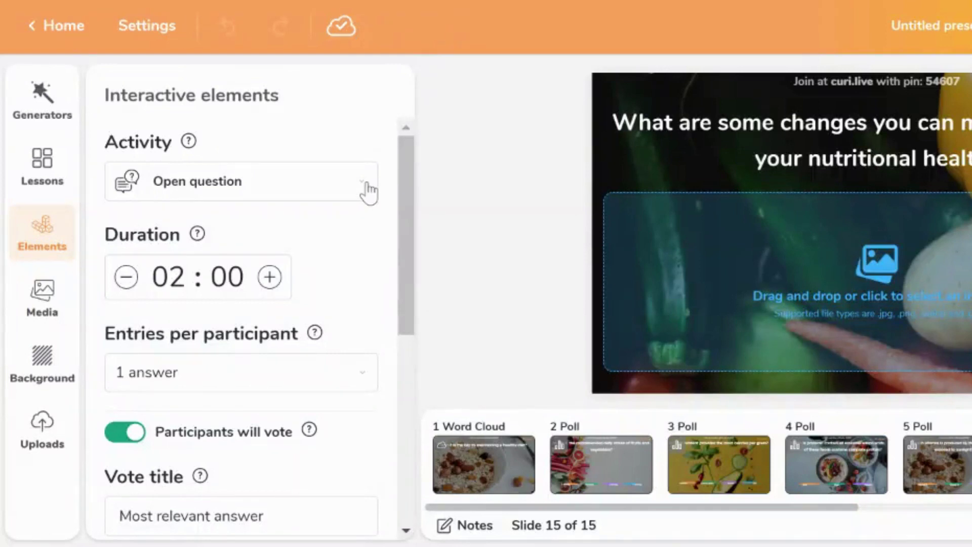
{"action": "left_click", "coordinate": [363, 186]}
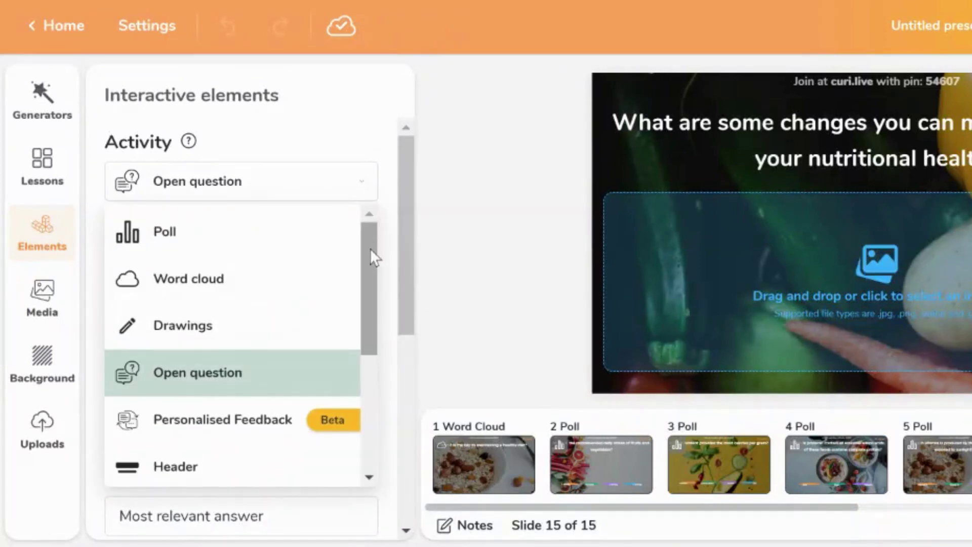
{"action": "left_click", "coordinate": [365, 191]}
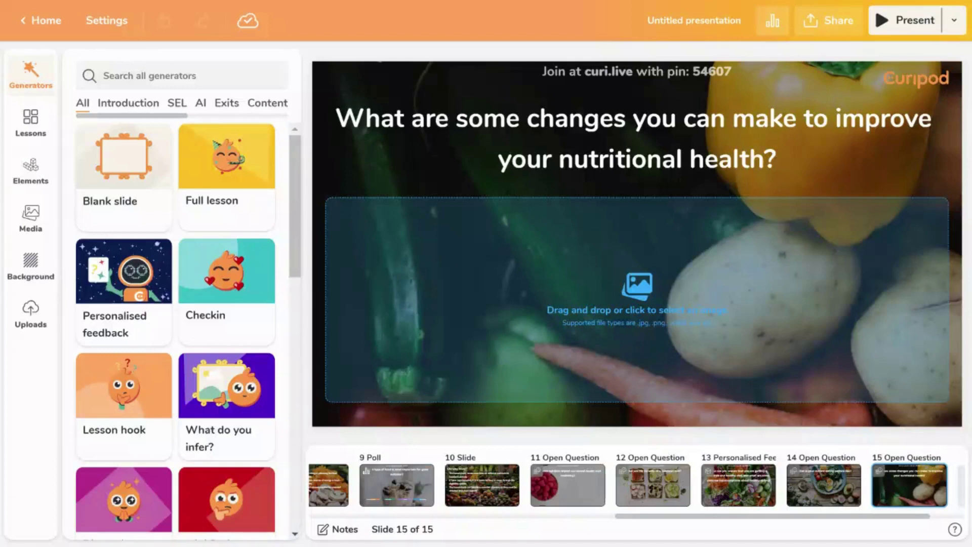
- Present the nutrition lesson and step past the first poll questions, including the vitamin one
{"action": "left_click", "coordinate": [905, 26]}
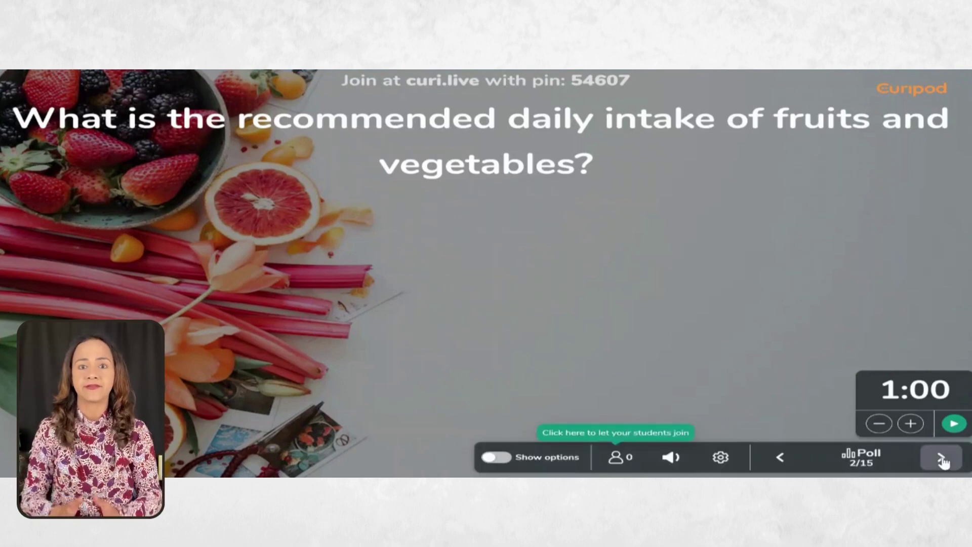
{"action": "left_click", "coordinate": [941, 458]}
{"action": "left_click", "coordinate": [941, 458]}
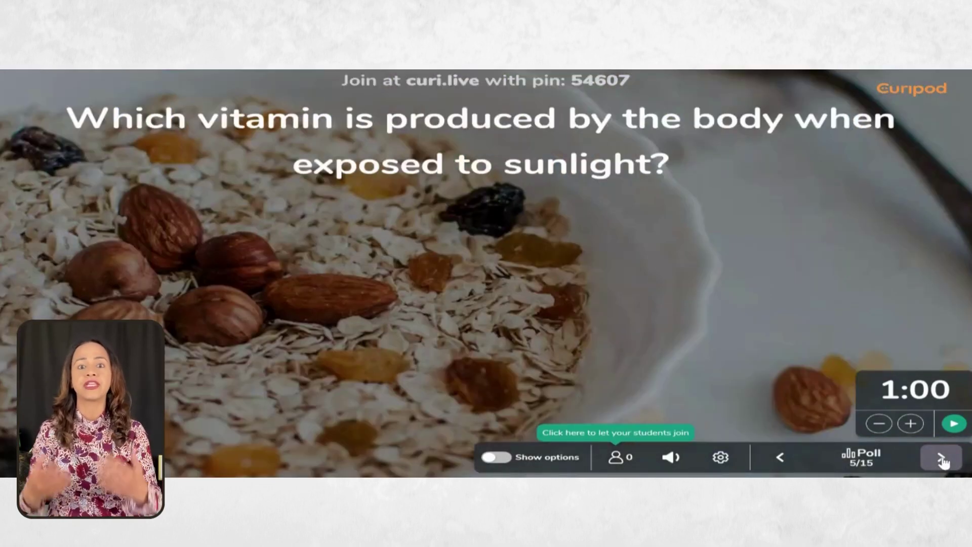
{"action": "left_click", "coordinate": [940, 458]}
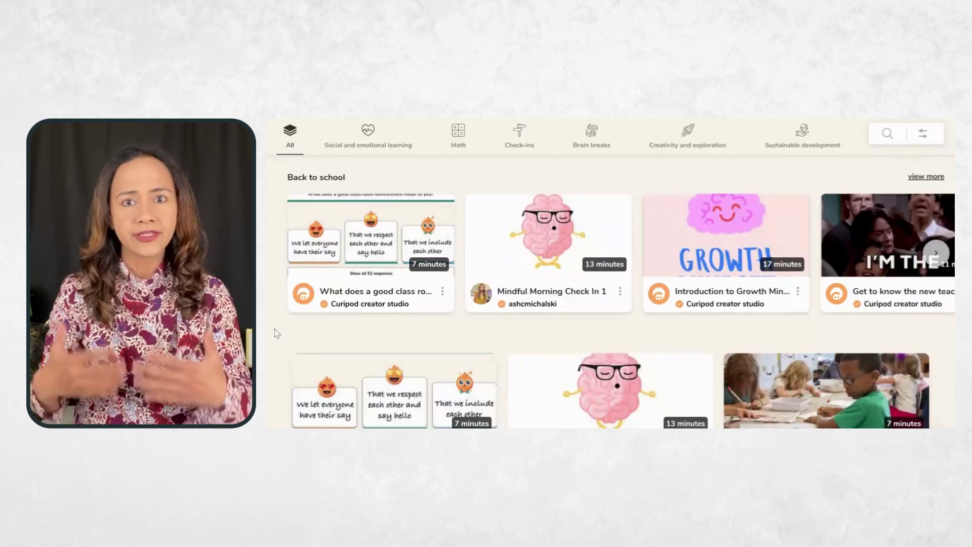
- Scroll down through Curipod's library of ready-made lessons
{"action": "scroll", "coordinate": [274, 329], "scroll_direction": "down", "scroll_amount": 2}
{"action": "scroll", "coordinate": [274, 328], "scroll_direction": "down", "scroll_amount": 2}
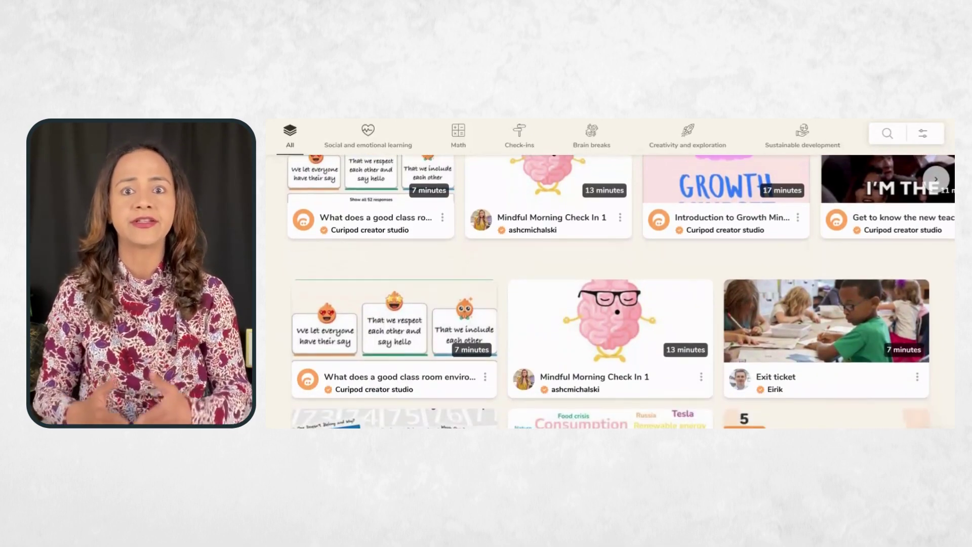
{"action": "scroll", "coordinate": [274, 329], "scroll_direction": "down", "scroll_amount": 2}
{"action": "scroll", "coordinate": [610, 291], "scroll_direction": "down", "scroll_amount": 2}
{"action": "scroll", "coordinate": [611, 291], "scroll_direction": "down", "scroll_amount": 3}
{"action": "scroll", "coordinate": [610, 291], "scroll_direction": "down", "scroll_amount": 3}
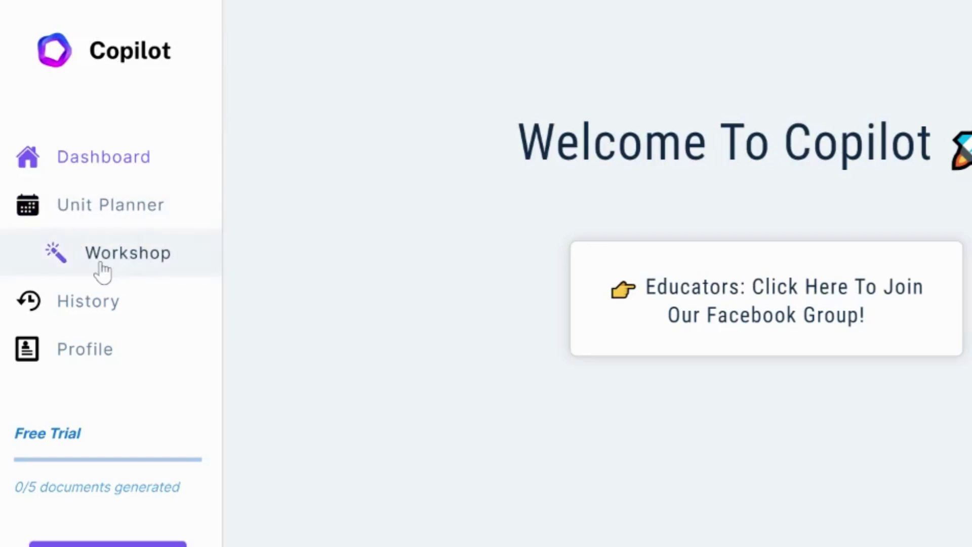
- Browse Education Copilot's Workshop tool cards to reach the Quiz Builder
{"action": "left_click", "coordinate": [101, 269]}
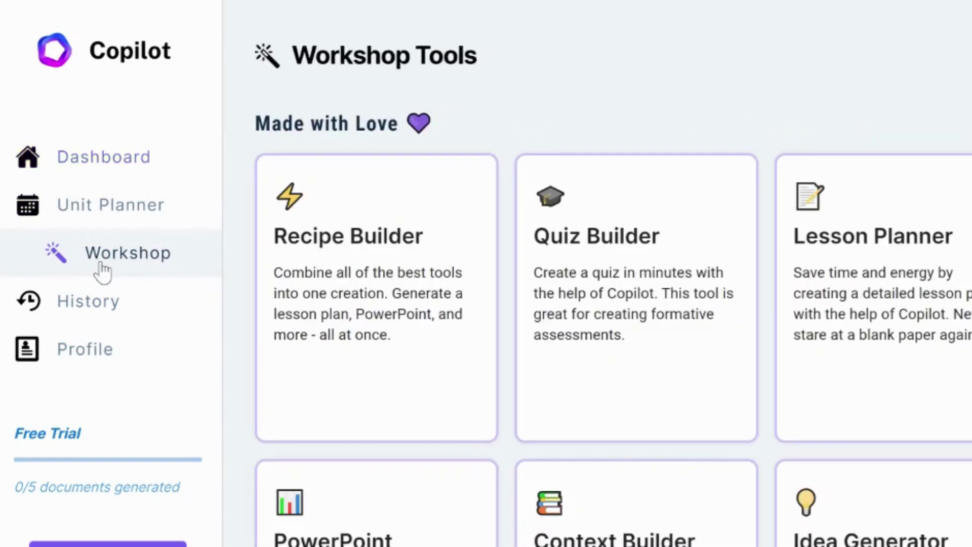
{"action": "scroll", "coordinate": [613, 283], "scroll_direction": "down", "scroll_amount": 1}
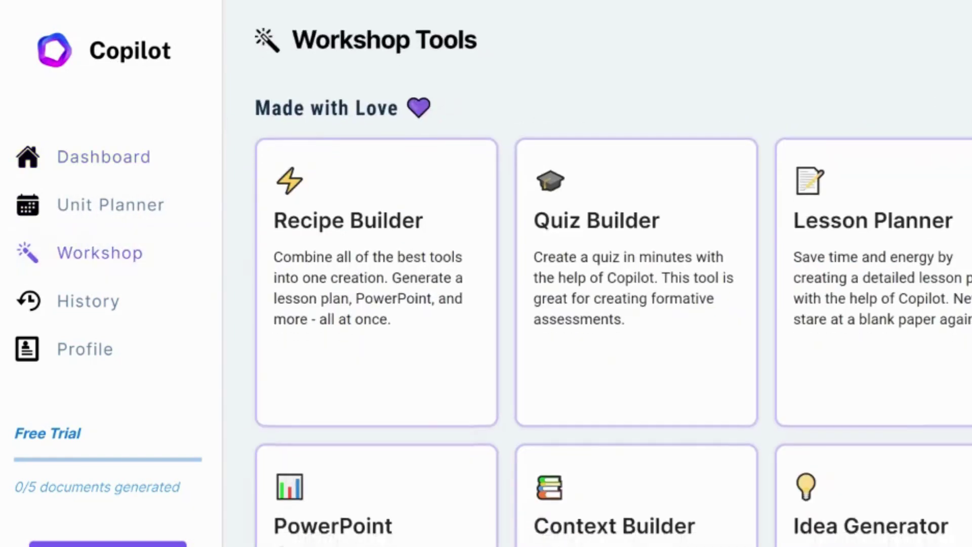
{"action": "scroll", "coordinate": [612, 283], "scroll_direction": "down", "scroll_amount": 2}
{"action": "scroll", "coordinate": [613, 284], "scroll_direction": "down", "scroll_amount": 1}
{"action": "scroll", "coordinate": [612, 284], "scroll_direction": "down", "scroll_amount": 2}
{"action": "scroll", "coordinate": [613, 284], "scroll_direction": "down", "scroll_amount": 1}
{"action": "scroll", "coordinate": [612, 283], "scroll_direction": "down", "scroll_amount": 2}
{"action": "scroll", "coordinate": [612, 283], "scroll_direction": "down", "scroll_amount": 2}
{"action": "scroll", "coordinate": [612, 283], "scroll_direction": "down", "scroll_amount": 1}
{"action": "scroll", "coordinate": [613, 284], "scroll_direction": "down", "scroll_amount": 1}
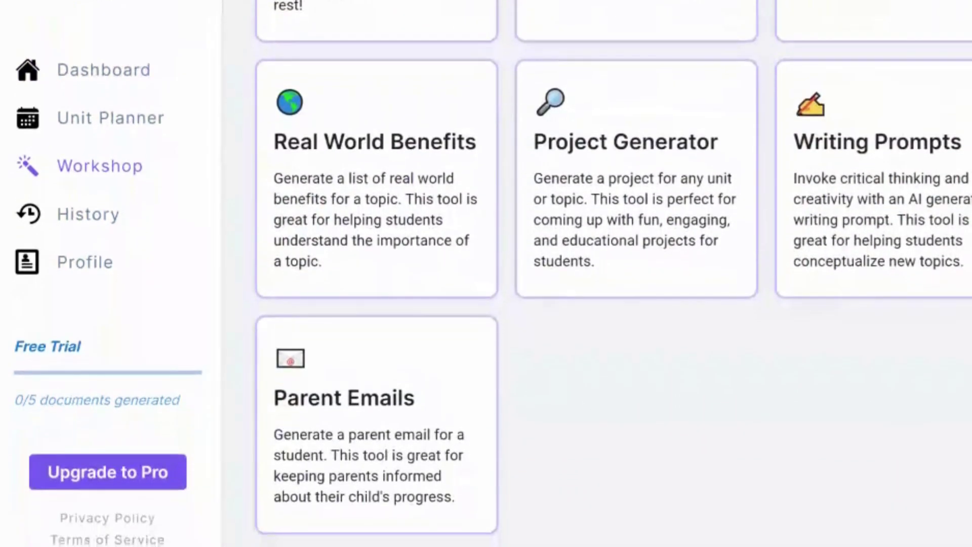
{"action": "scroll", "coordinate": [613, 283], "scroll_direction": "up", "scroll_amount": 5}
{"action": "scroll", "coordinate": [613, 283], "scroll_direction": "up", "scroll_amount": 5}
{"action": "scroll", "coordinate": [612, 283], "scroll_direction": "up", "scroll_amount": 2}
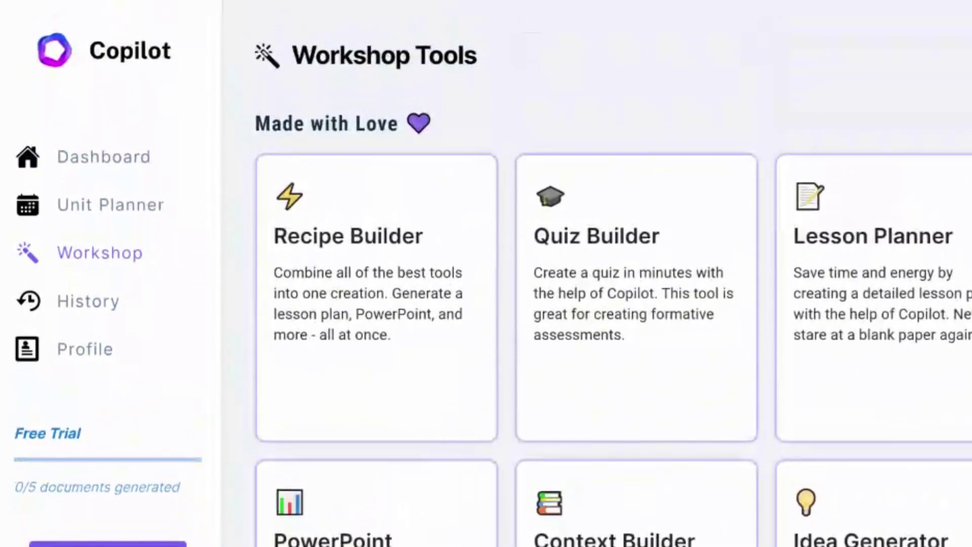
- Create a new multiple-choice quiz named Nutrition
{"action": "left_click", "coordinate": [630, 303]}
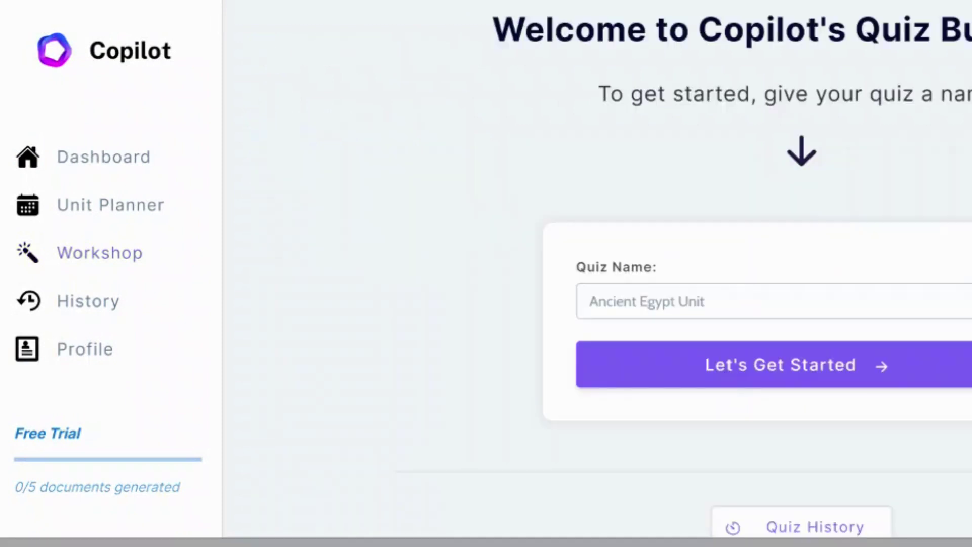
{"action": "type", "text": "Nutrition"}
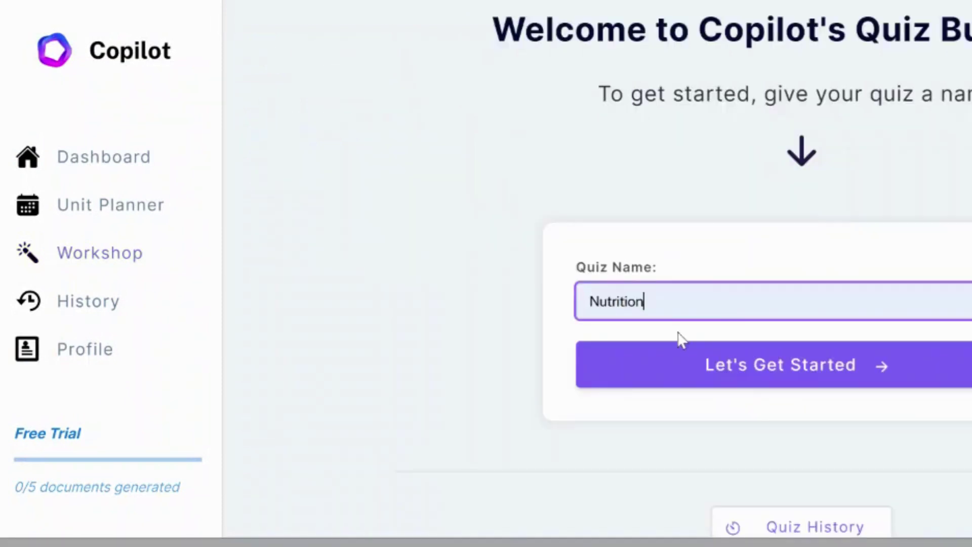
{"action": "left_click", "coordinate": [681, 362]}
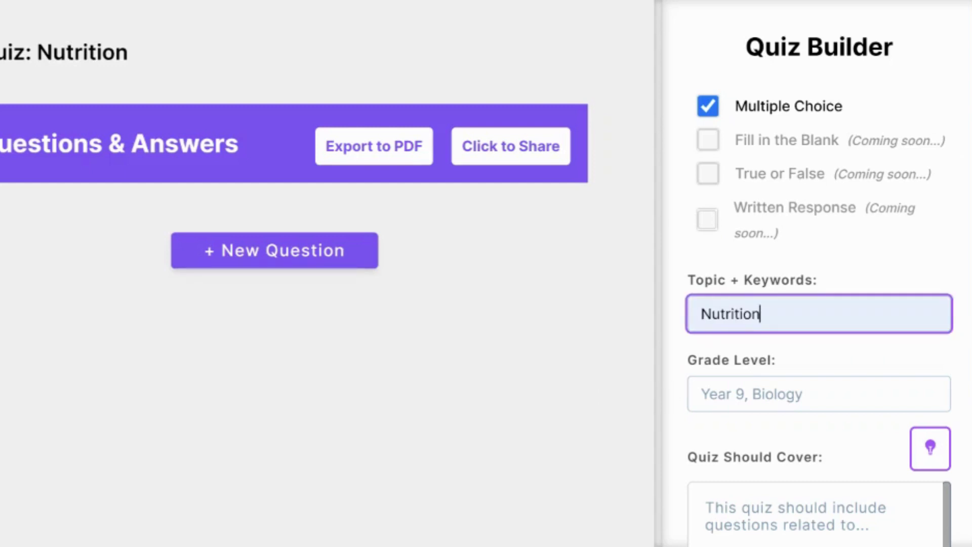
- Set grade level 10, fill in suggested coverage topics, and generate 5 questions
{"action": "key", "text": "Tab"}
{"action": "type", "text": "1"}
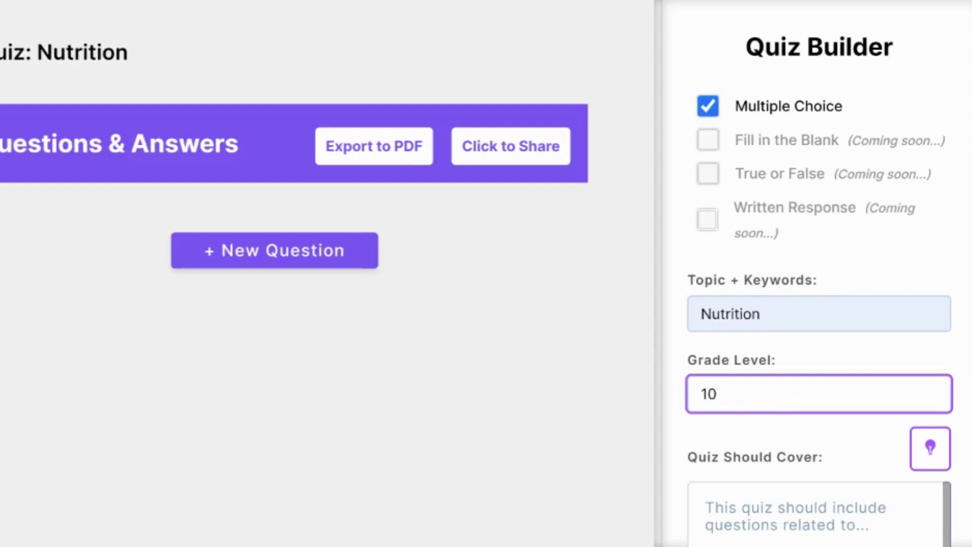
{"action": "triple_click", "coordinate": [752, 280]}
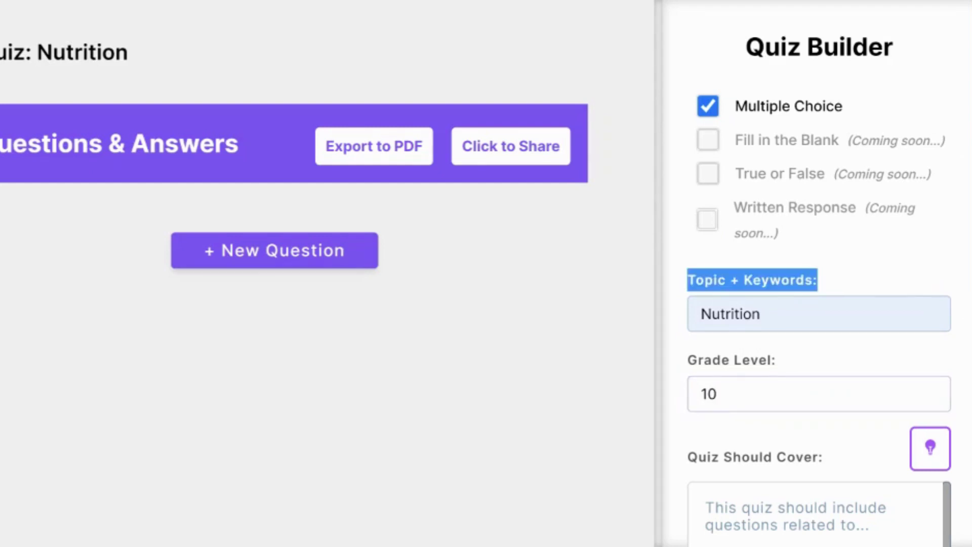
{"action": "scroll", "coordinate": [819, 273], "scroll_direction": "down", "scroll_amount": 3}
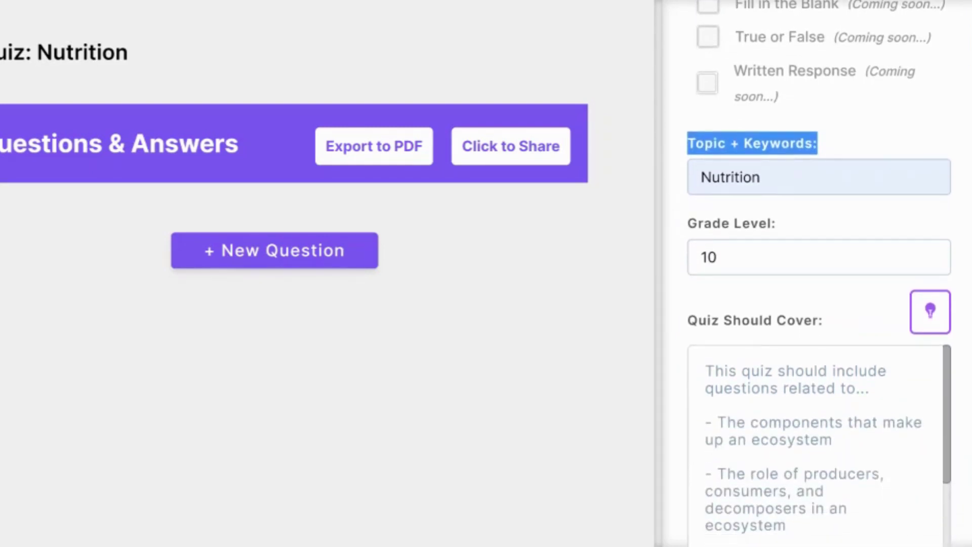
{"action": "left_click", "coordinate": [929, 322]}
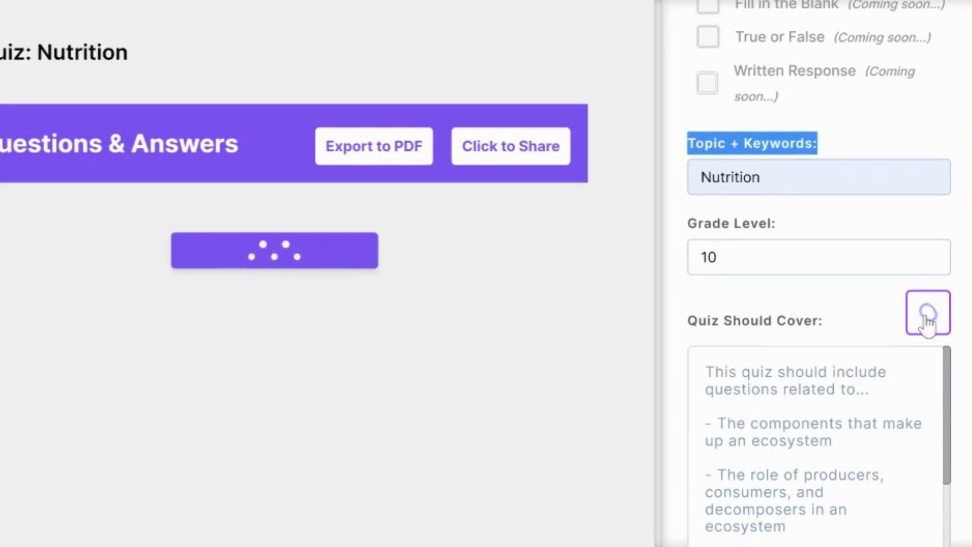
{"action": "scroll", "coordinate": [810, 456], "scroll_direction": "down", "scroll_amount": 2}
{"action": "left_click", "coordinate": [787, 527]}
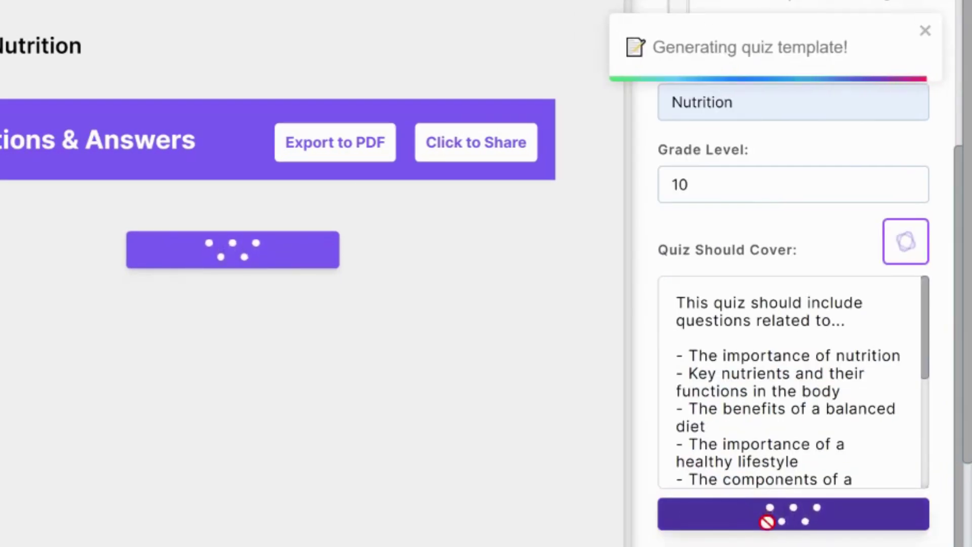
- Add a sixth question on maintaining a healthy lifestyle, then request one more question
{"action": "scroll", "coordinate": [898, 304], "scroll_direction": "up", "scroll_amount": 1}
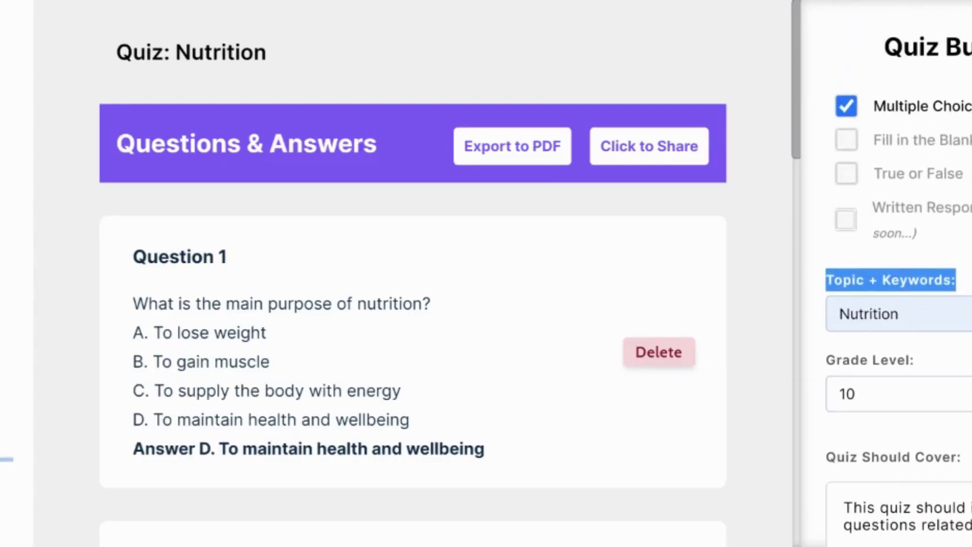
{"action": "mouse_move", "coordinate": [795, 95]}
{"action": "left_mouse_down"}
{"action": "mouse_move", "coordinate": [810, 199]}
{"action": "mouse_move", "coordinate": [799, 493]}
{"action": "left_mouse_up"}
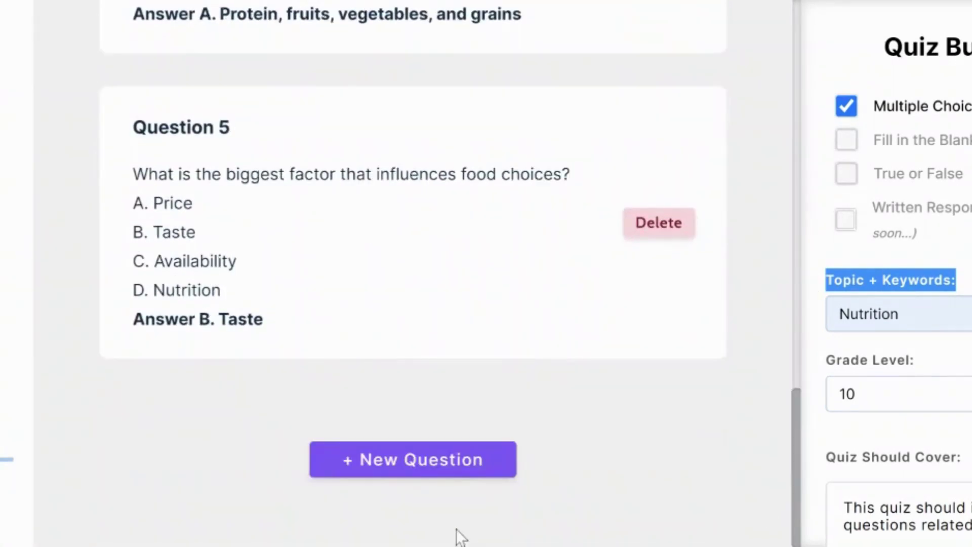
{"action": "left_click", "coordinate": [412, 463]}
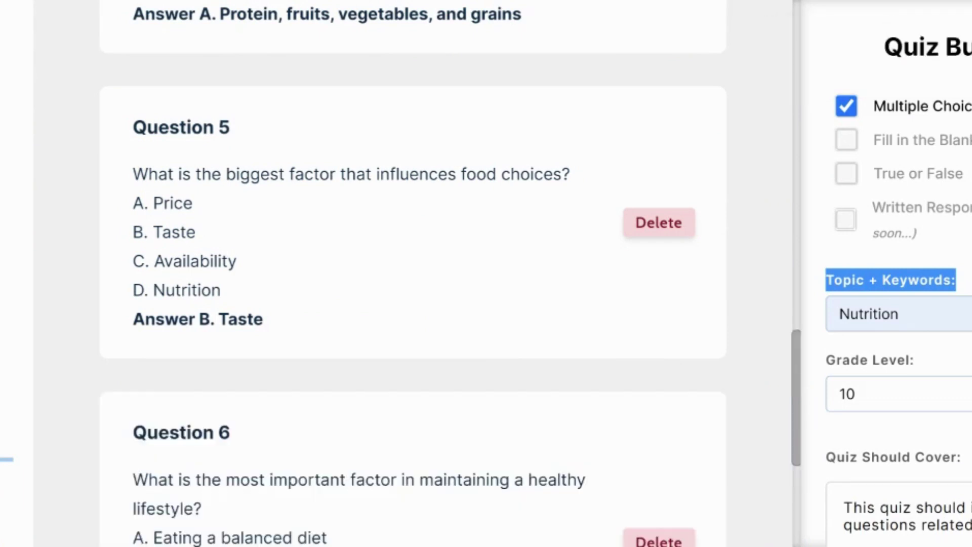
{"action": "left_click_drag", "start_coordinate": [794, 435], "coordinate": [799, 517]}
{"action": "left_click", "coordinate": [402, 460]}
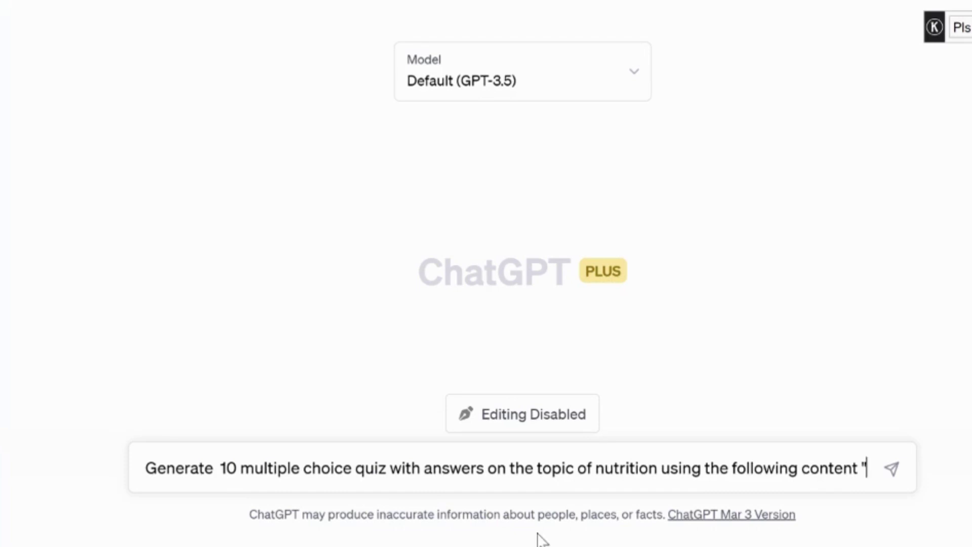
- Paste the nutrition article and require a mix of comprehension, analysis and evaluation questions
{"action": "key", "text": "ctrl+v"}
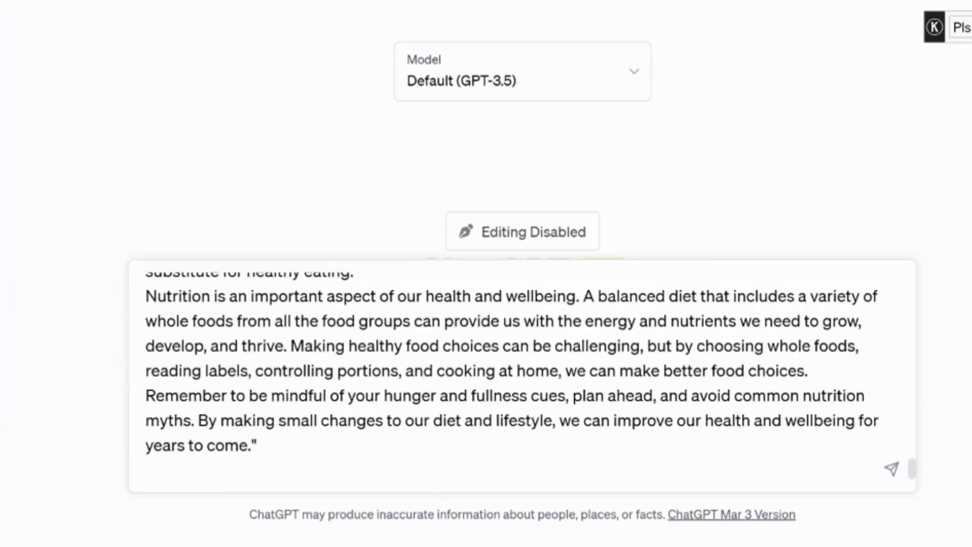
{"action": "scroll", "coordinate": [521, 375], "scroll_direction": "up", "scroll_amount": 10}
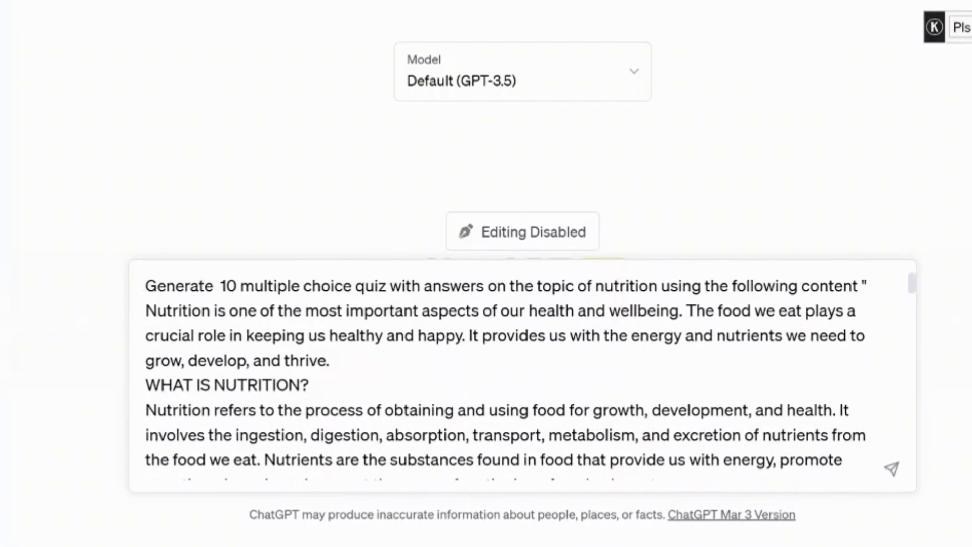
{"action": "type", "text": ","}
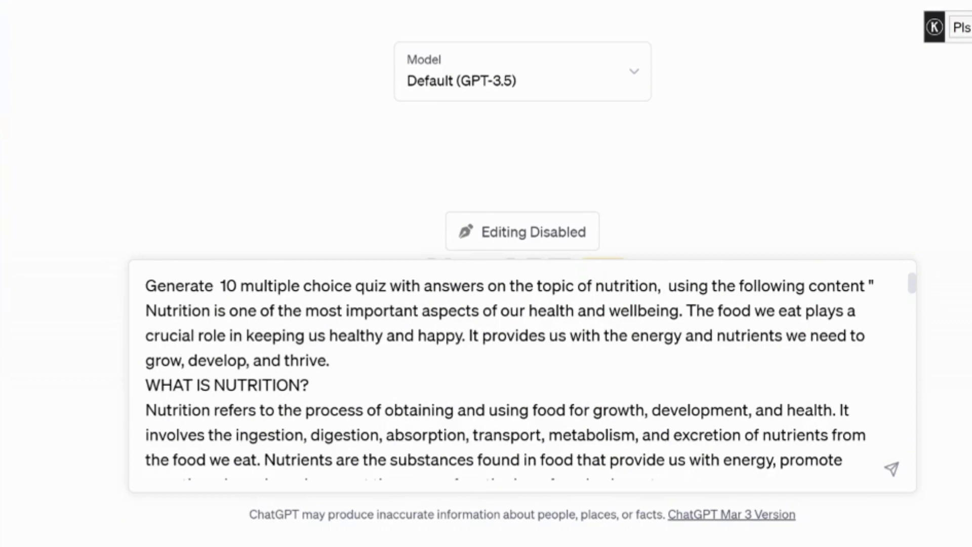
{"action": "type", "text": "the questions should include a mix of comprehension, analysis, and evaluation "}
{"action": "type", "text": "levels of difficulty"}
{"action": "type", "text": ","}
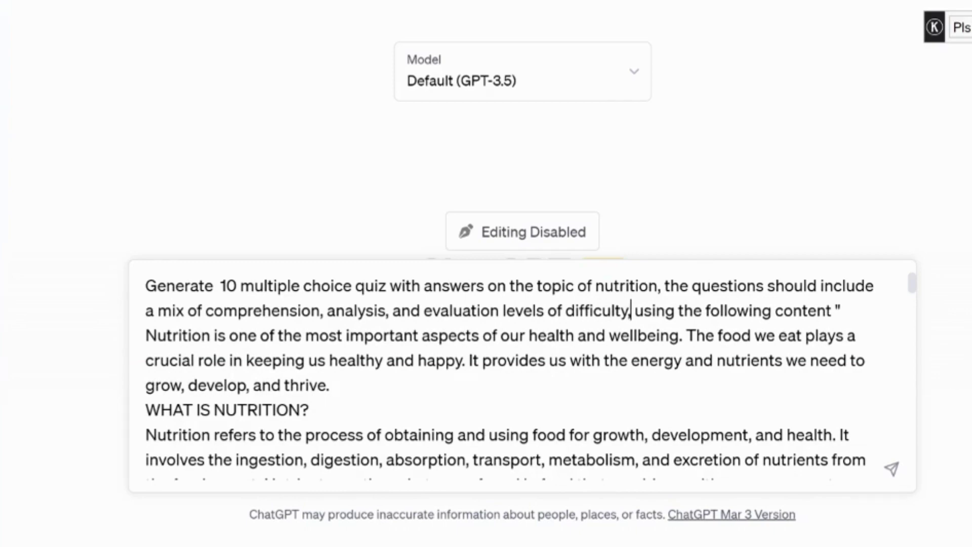
{"action": "scroll", "coordinate": [522, 375], "scroll_direction": "down", "scroll_amount": 5}
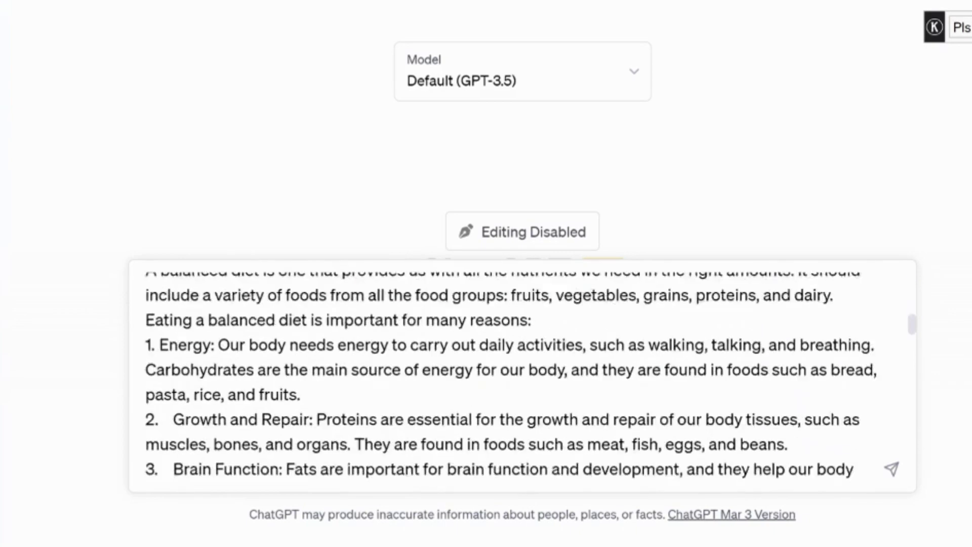
{"action": "scroll", "coordinate": [522, 375], "scroll_direction": "down", "scroll_amount": 5}
{"action": "scroll", "coordinate": [521, 374], "scroll_direction": "down", "scroll_amount": 5}
{"action": "scroll", "coordinate": [521, 374], "scroll_direction": "down", "scroll_amount": 5}
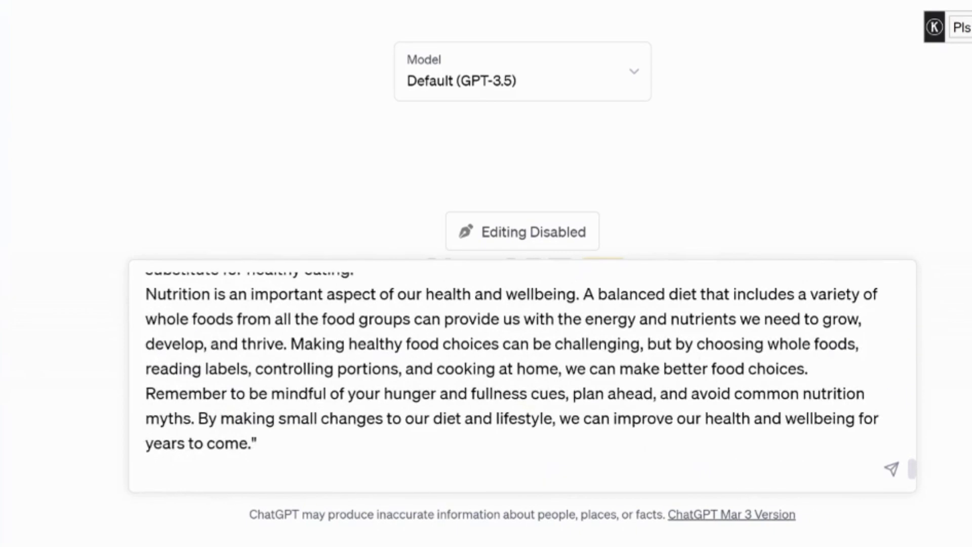
- Send the nutrition quiz prompt to ChatGPT
{"action": "left_click", "coordinate": [891, 469]}
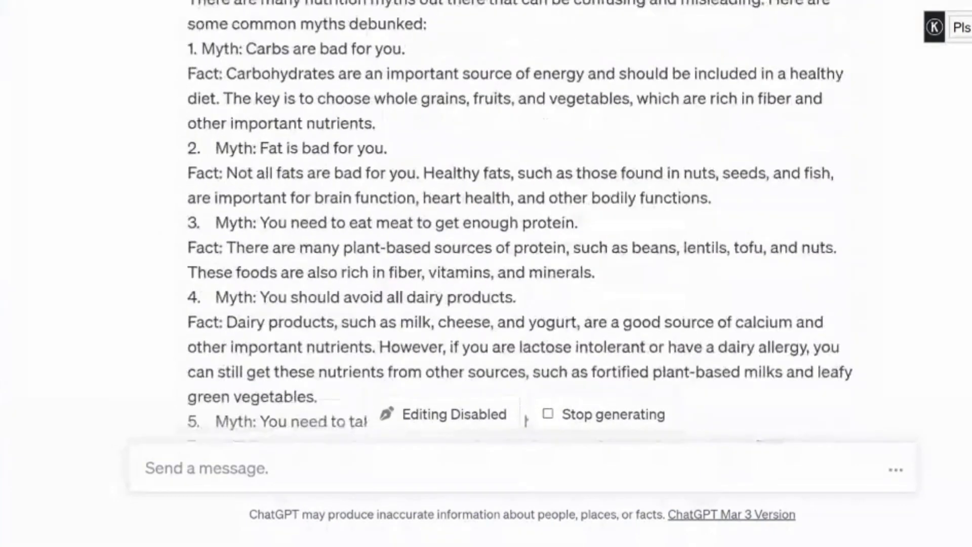